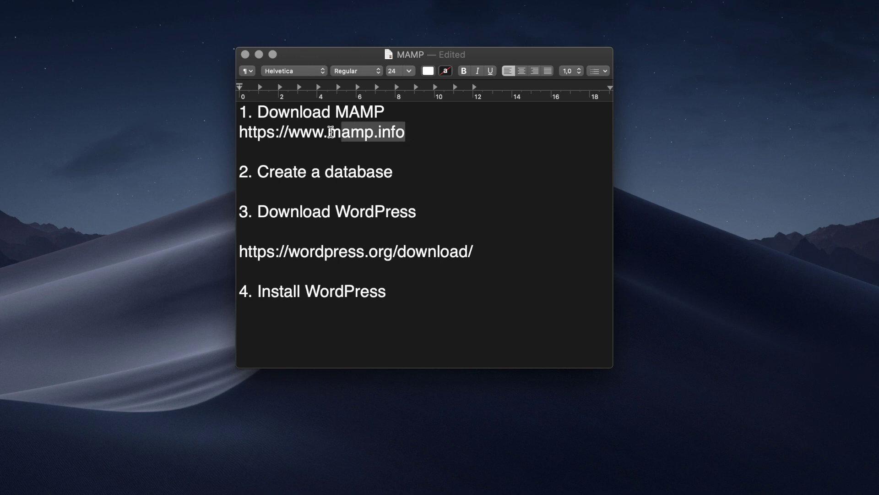
{"action": "right_click", "coordinate": [250, 133]}
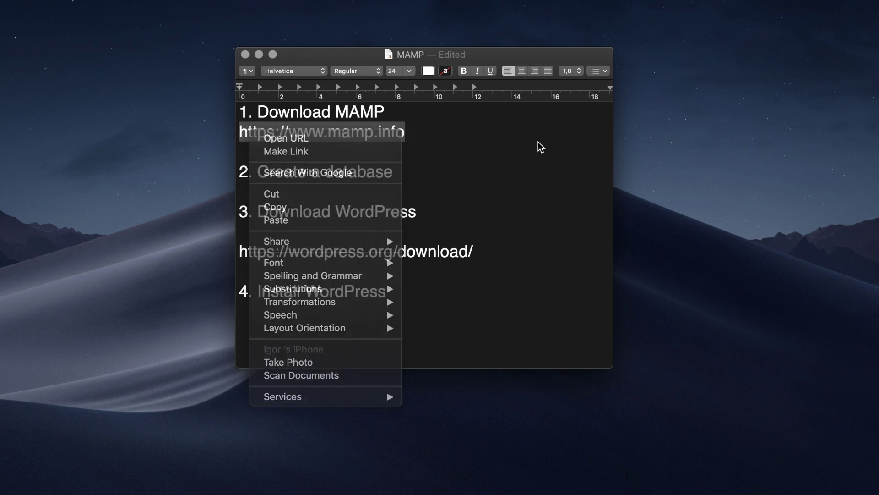
{"action": "left_click", "coordinate": [538, 144]}
{"action": "left_click", "coordinate": [483, 140]}
{"action": "left_click", "coordinate": [417, 114]}
{"action": "left_click_drag", "start_coordinate": [414, 132], "coordinate": [238, 132]}
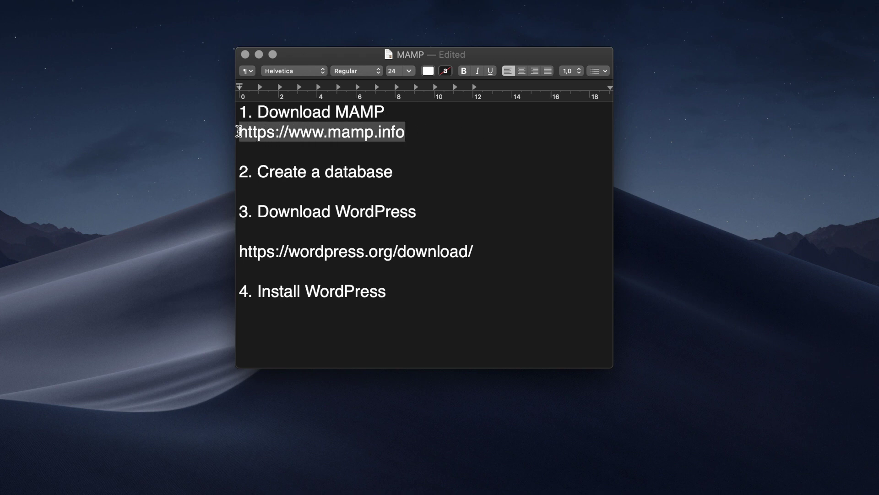
{"action": "right_click", "coordinate": [322, 130]}
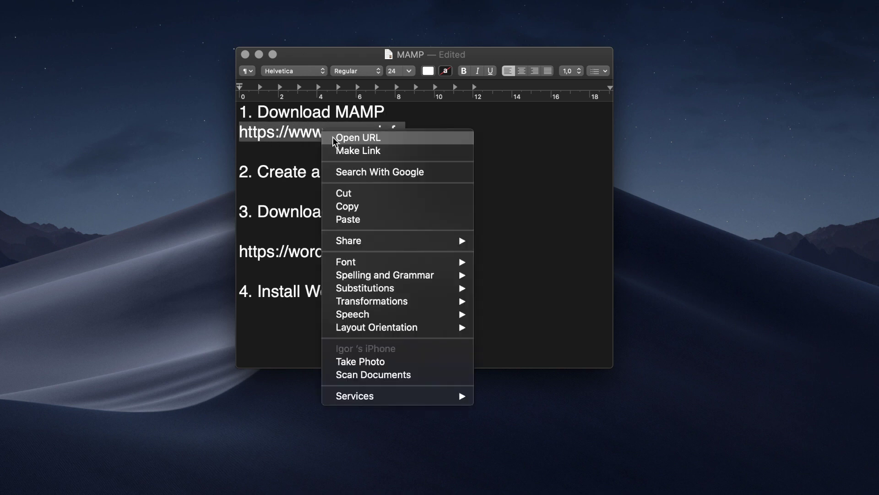
Open mamp.info, start the MAMP & MAMP PRO 5.5 macOS download, and minimize Safari.
{"action": "left_click", "coordinate": [348, 137]}
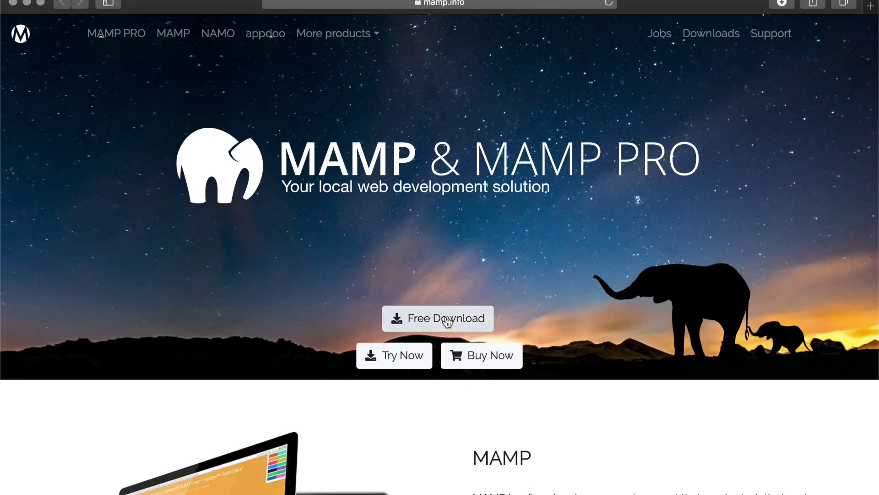
{"action": "left_click", "coordinate": [447, 320]}
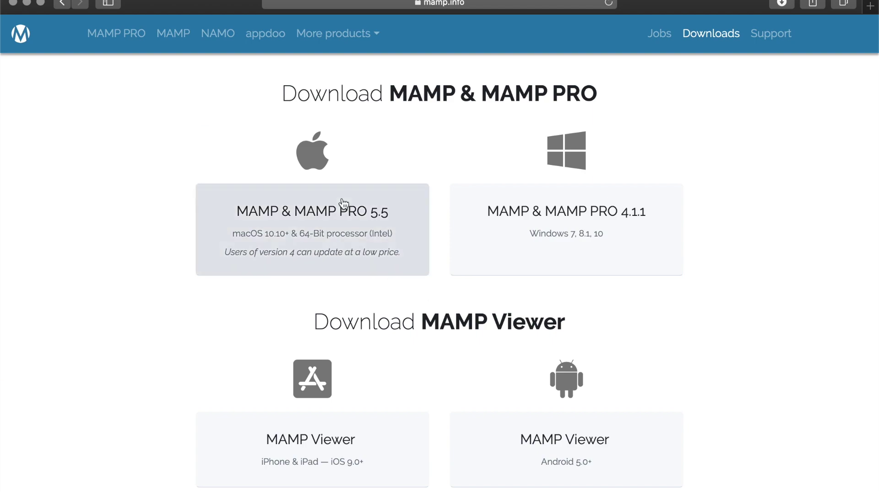
{"action": "left_click", "coordinate": [343, 205]}
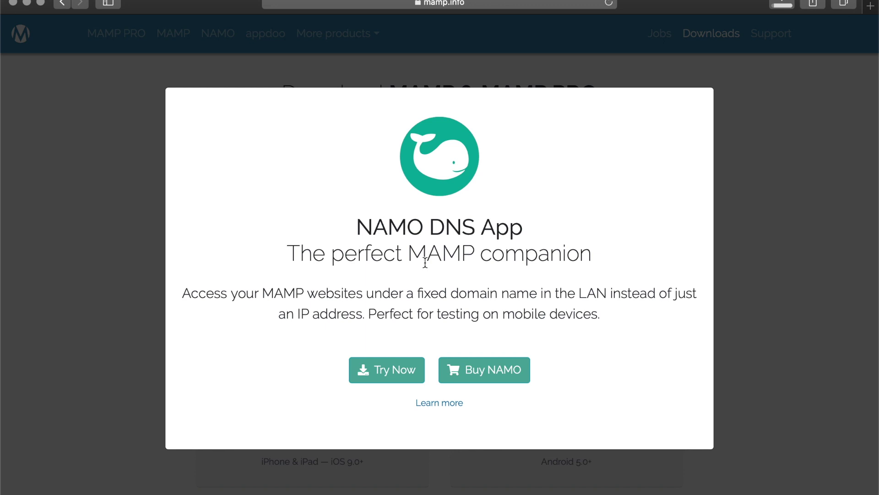
{"action": "left_click", "coordinate": [26, 4]}
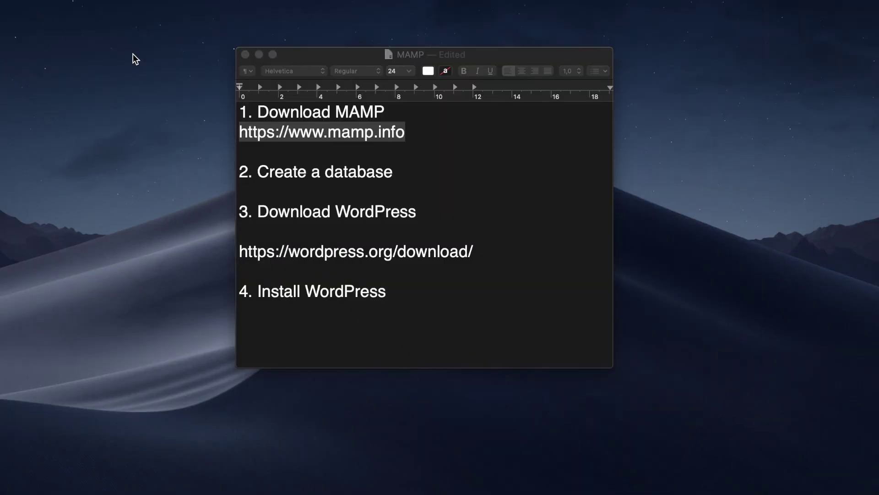
{"action": "left_click", "coordinate": [418, 146]}
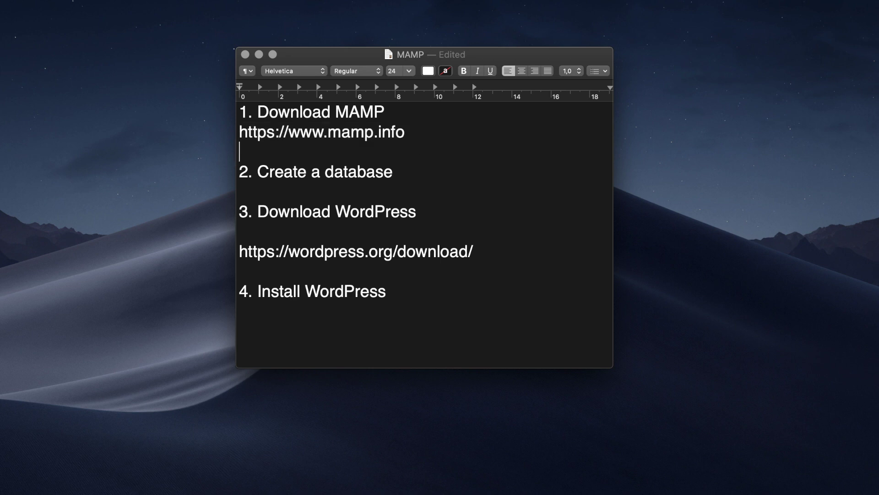
{"action": "mouse_move", "coordinate": [692, 493]}
{"action": "mouse_move", "coordinate": [583, 493]}
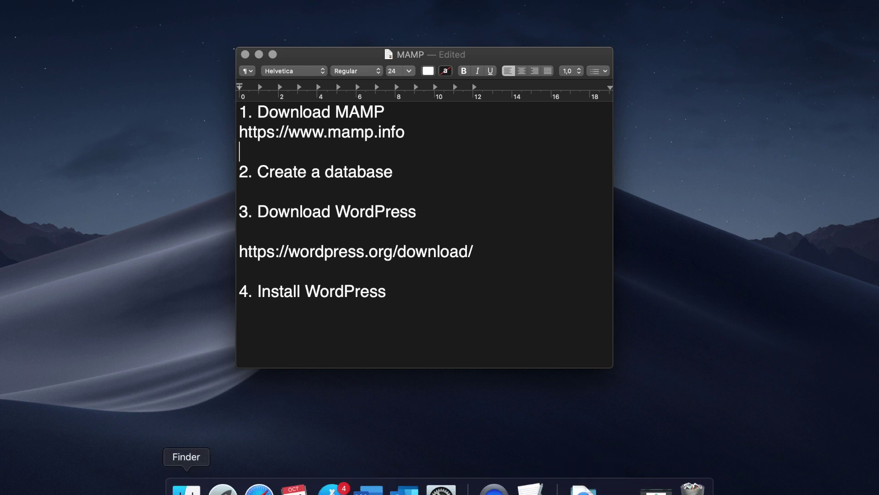
Open Downloads, launch the MAMP_MAMP_PRO_5.5.pkg installer, then close the installer window.
{"action": "left_click", "coordinate": [186, 488]}
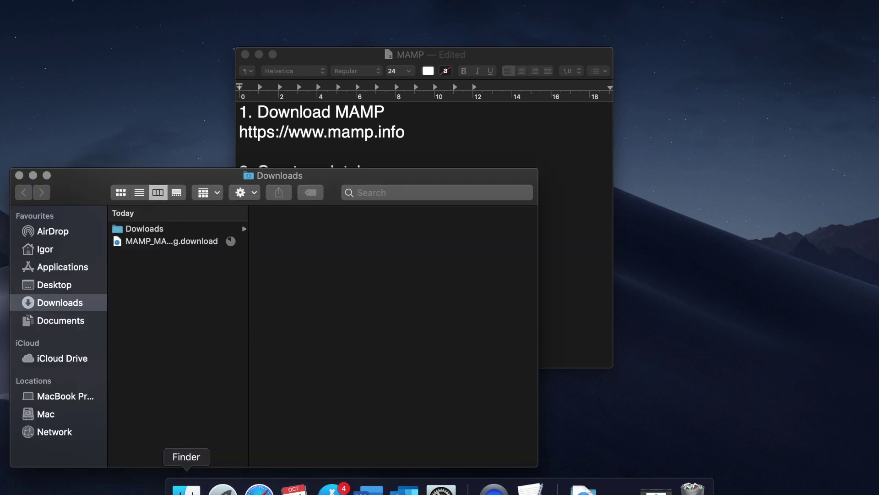
{"action": "left_click_drag", "start_coordinate": [182, 180], "coordinate": [369, 130]}
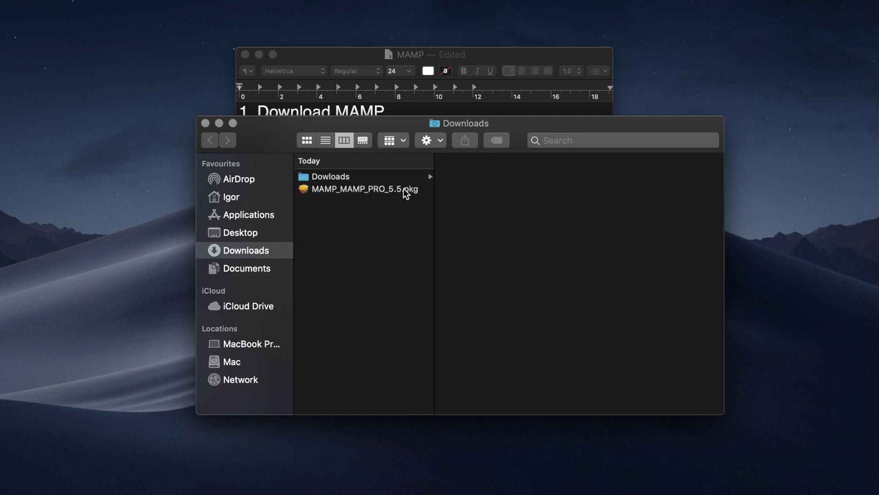
{"action": "left_click", "coordinate": [405, 190]}
{"action": "double_click", "coordinate": [412, 192]}
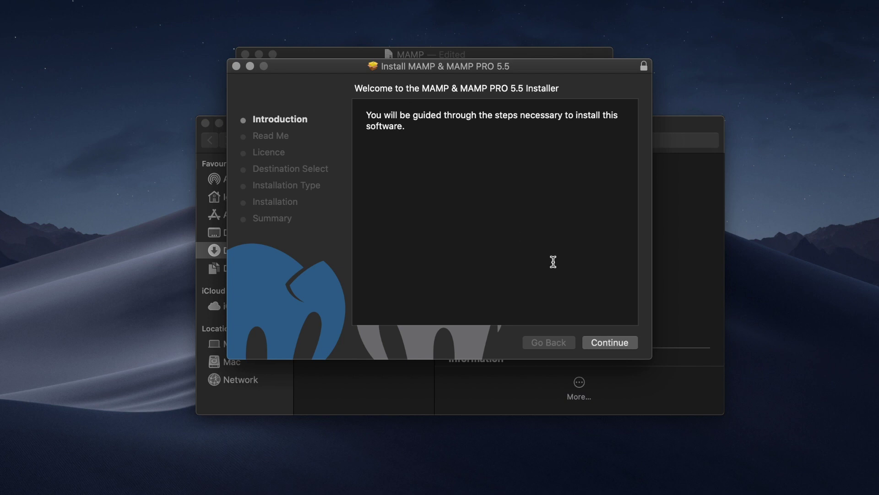
{"action": "left_click", "coordinate": [237, 66]}
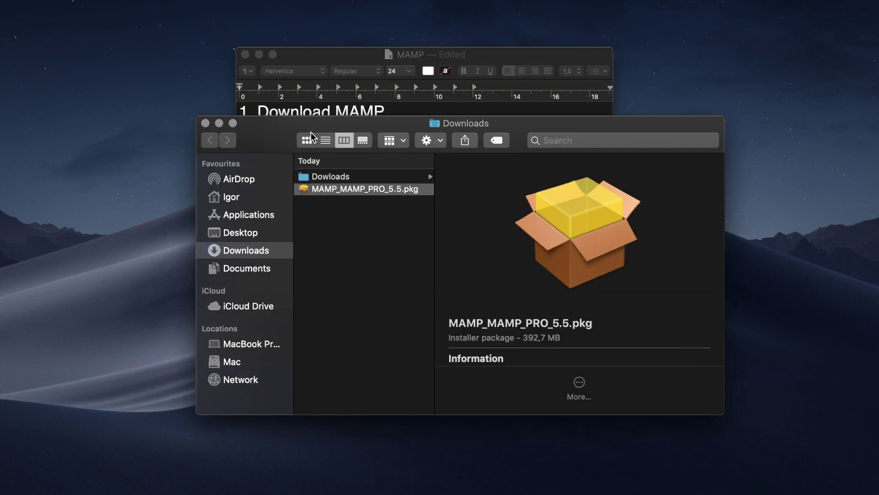
Launch MAMP from Launchpad, start Apache and MySQL, and open the MAMP WebStart page.
{"action": "left_click", "coordinate": [206, 123]}
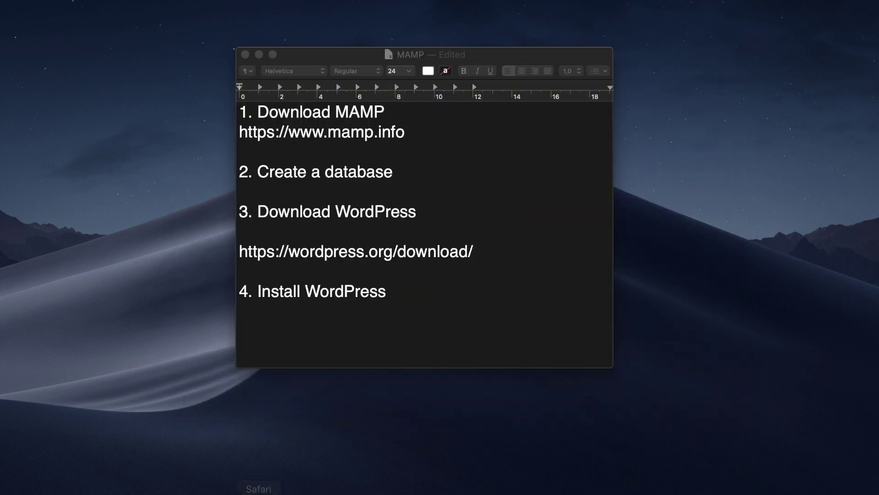
{"action": "left_click", "coordinate": [222, 489]}
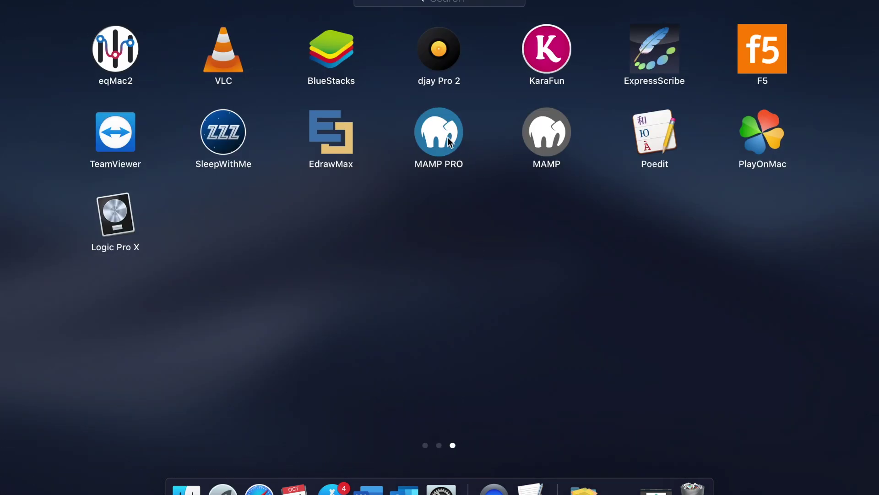
{"action": "left_click", "coordinate": [553, 139]}
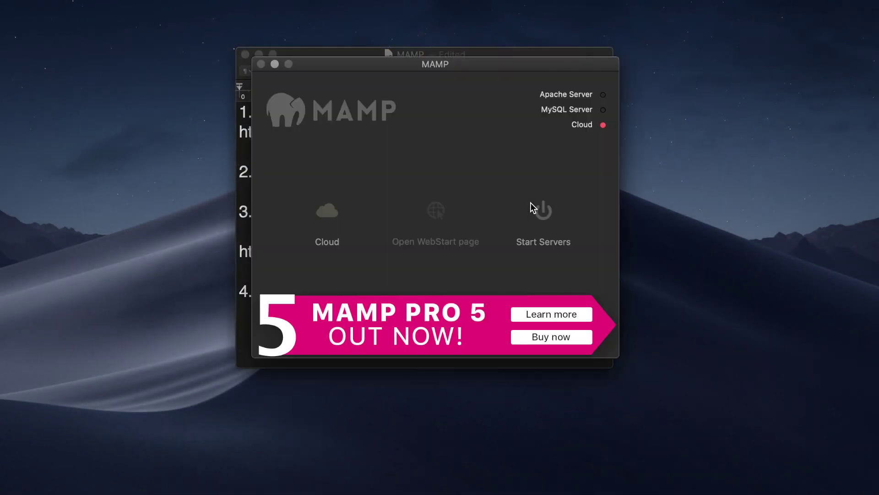
{"action": "mouse_move", "coordinate": [343, 66]}
{"action": "left_mouse_down"}
{"action": "mouse_move", "coordinate": [323, 91]}
{"action": "mouse_move", "coordinate": [355, 66]}
{"action": "mouse_move", "coordinate": [334, 73]}
{"action": "left_mouse_up"}
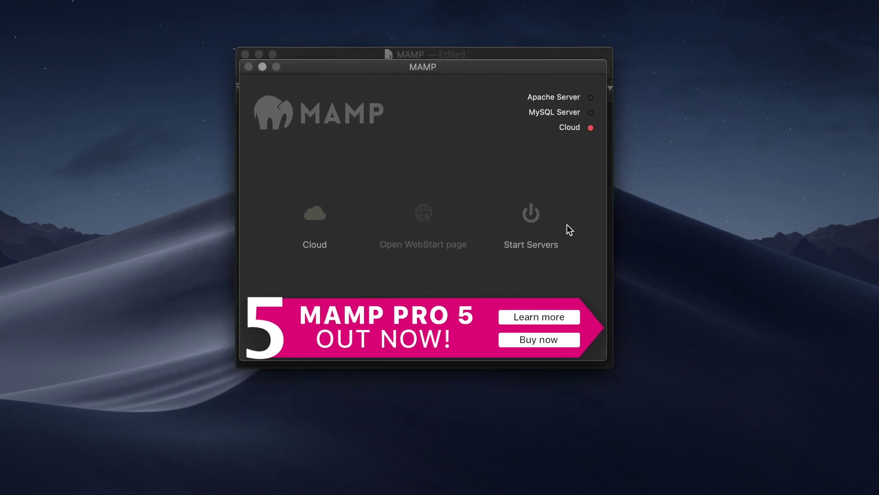
{"action": "left_click", "coordinate": [537, 220]}
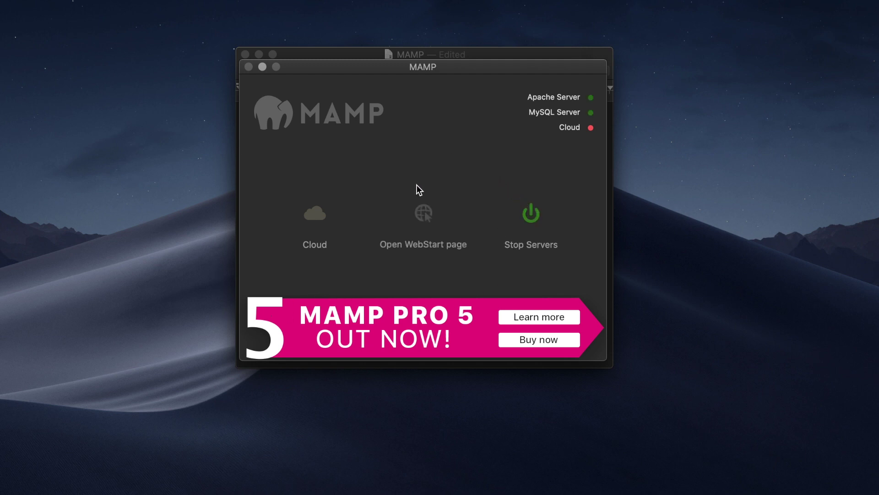
{"action": "left_click", "coordinate": [423, 213]}
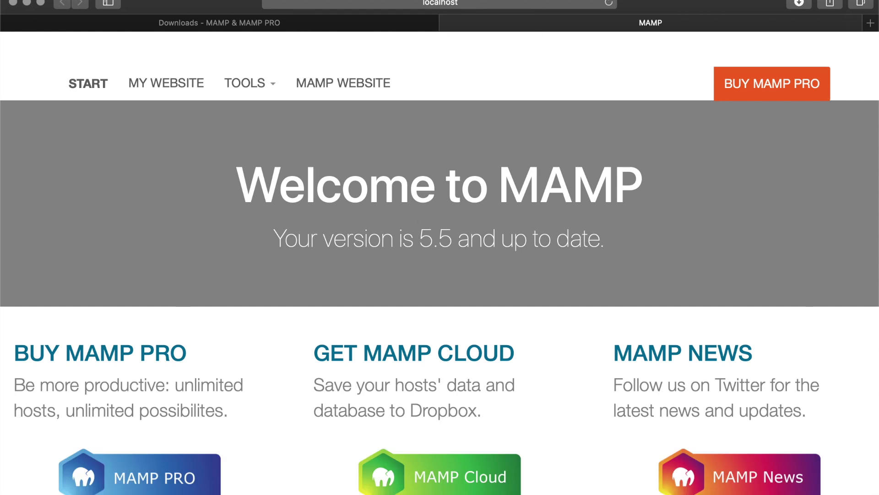
Highlight the '2. Create a database' line in the MAMP note.
{"action": "mouse_move", "coordinate": [493, 491]}
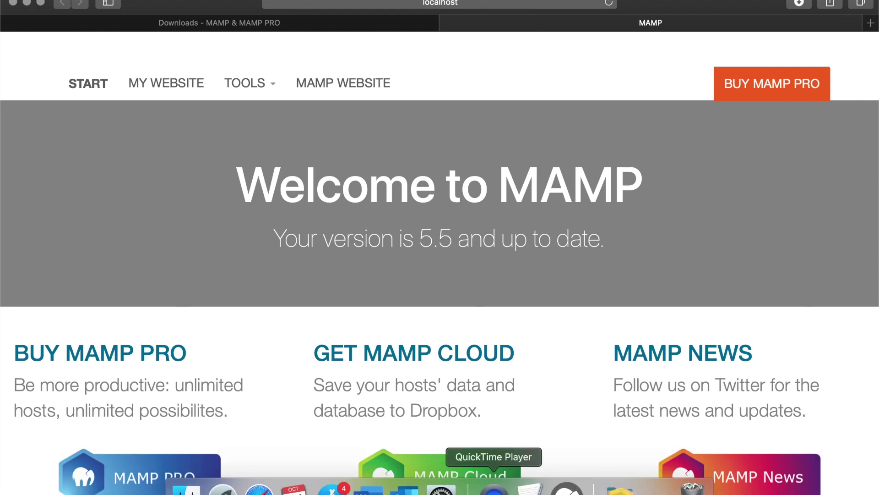
{"action": "left_click", "coordinate": [527, 489]}
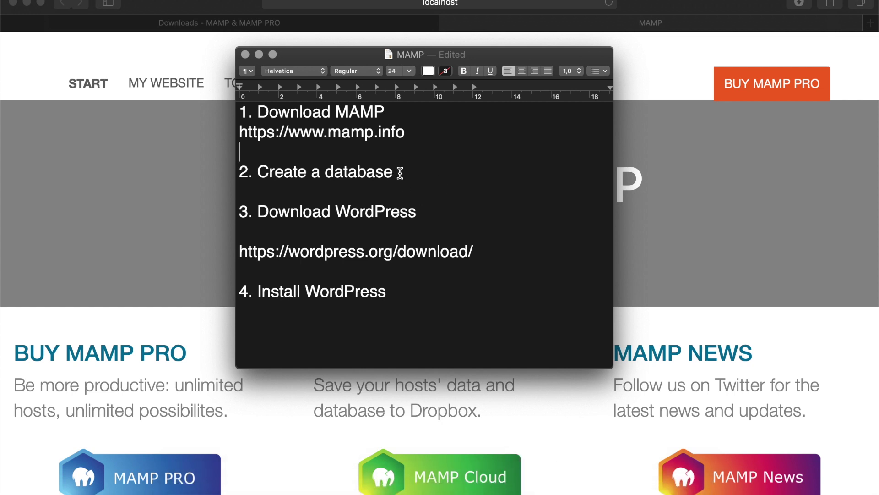
{"action": "left_click_drag", "start_coordinate": [400, 172], "coordinate": [208, 170]}
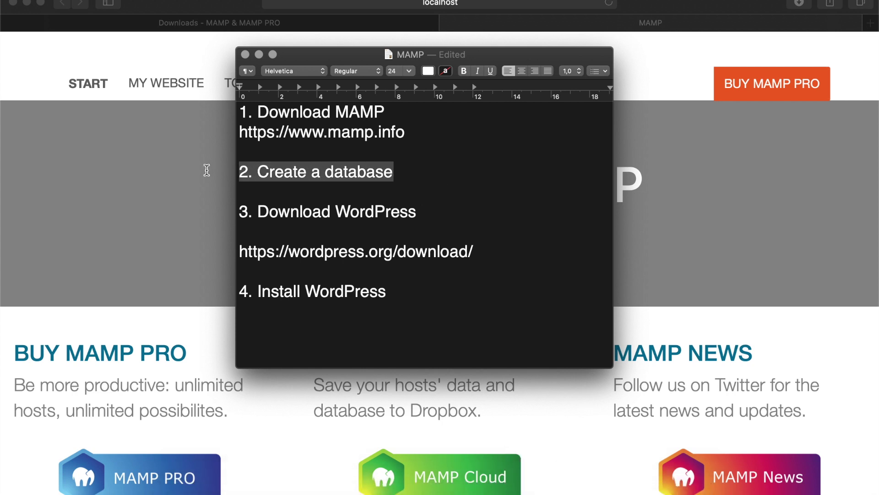
Open phpMyAdmin from the TOOLS menu on the MAMP start page in Safari.
{"action": "left_click", "coordinate": [691, 217]}
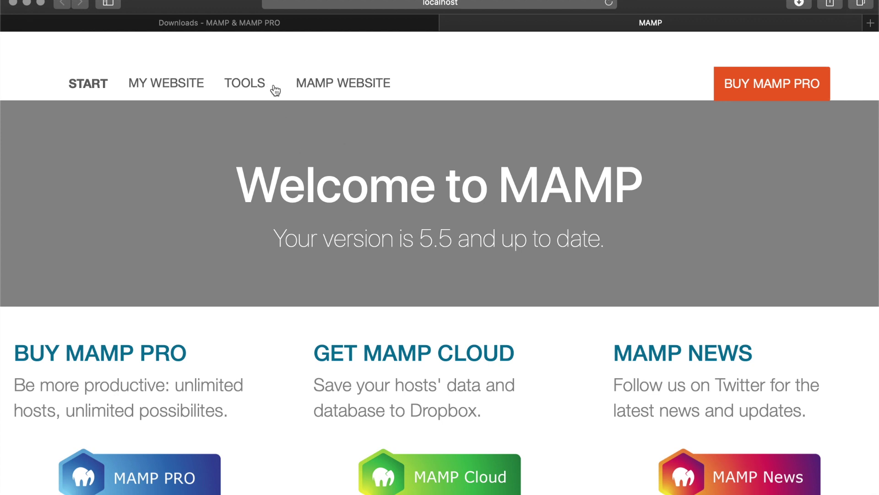
{"action": "left_click", "coordinate": [274, 87]}
{"action": "left_click", "coordinate": [255, 84]}
{"action": "left_click", "coordinate": [255, 84]}
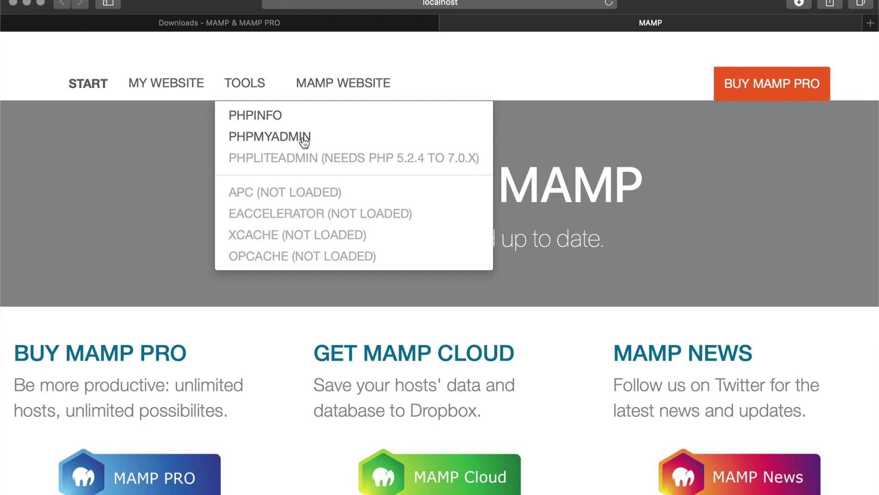
{"action": "left_click", "coordinate": [304, 140]}
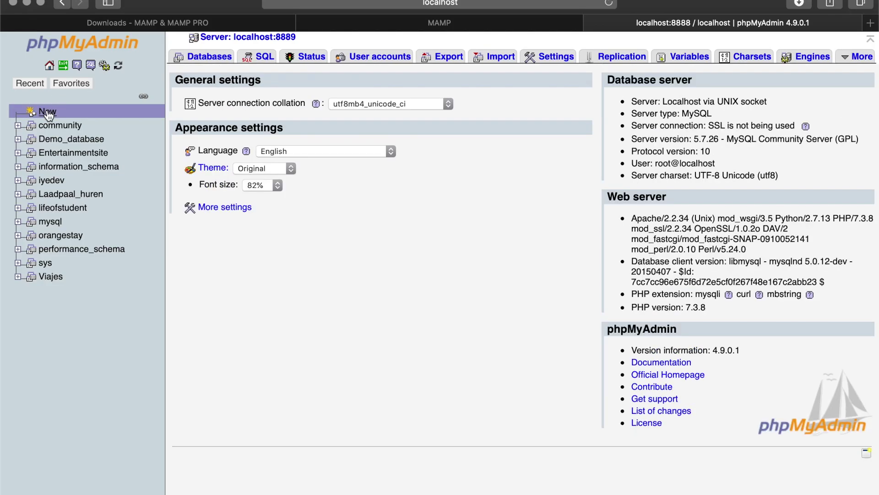
Create a new database named Demo in phpMyAdmin.
{"action": "left_click", "coordinate": [47, 113]}
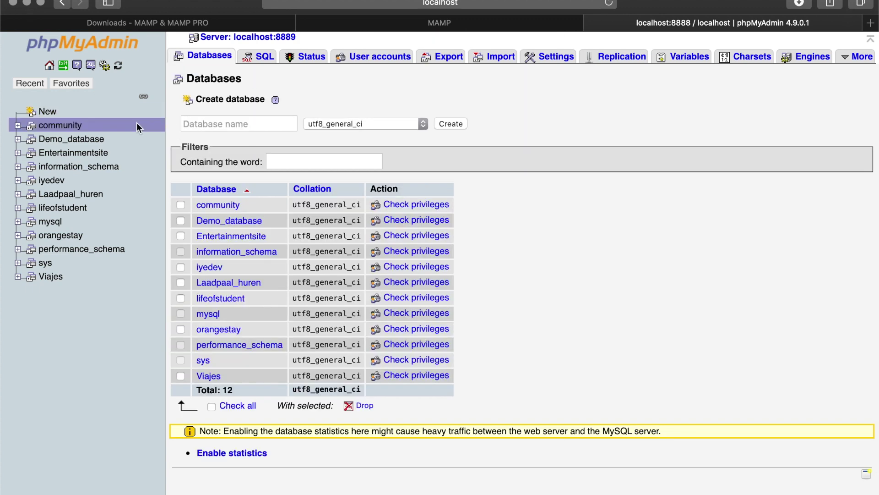
{"action": "left_click", "coordinate": [259, 128]}
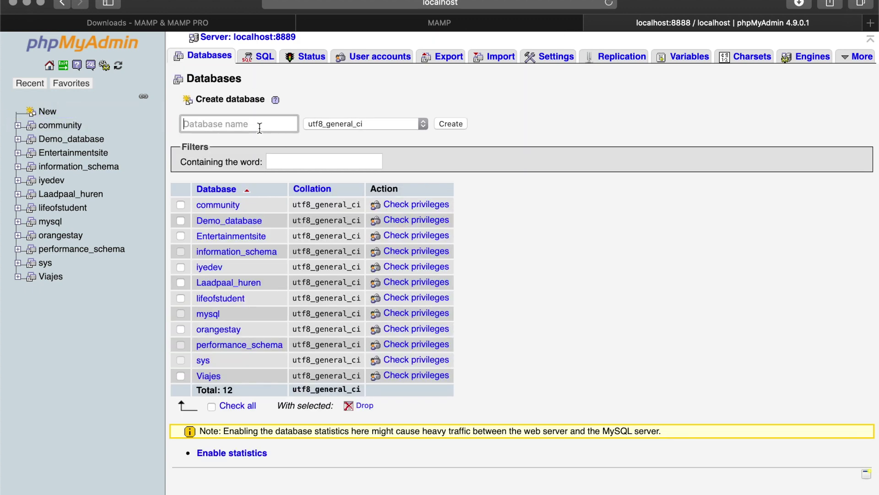
{"action": "type", "text": "Demo"}
{"action": "double_click", "coordinate": [230, 125]}
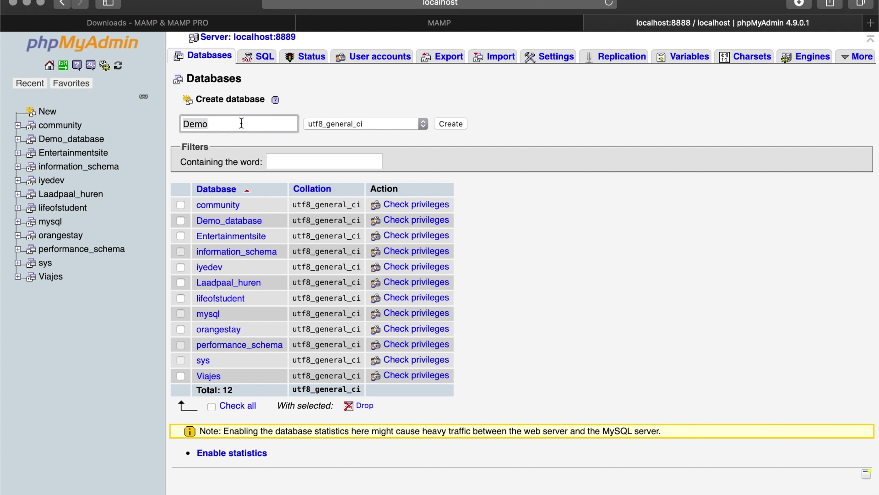
{"action": "left_click", "coordinate": [448, 124]}
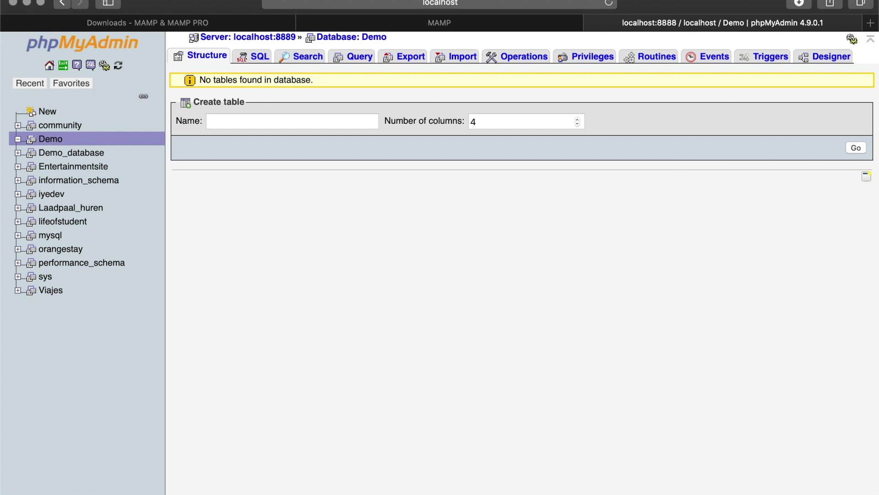
Minimize Safari and reselect the '2. Create a database' line in the note.
{"action": "left_click", "coordinate": [30, 3]}
{"action": "left_click", "coordinate": [402, 176]}
{"action": "left_click_drag", "start_coordinate": [402, 175], "coordinate": [239, 174]}
{"action": "left_click", "coordinate": [418, 213]}
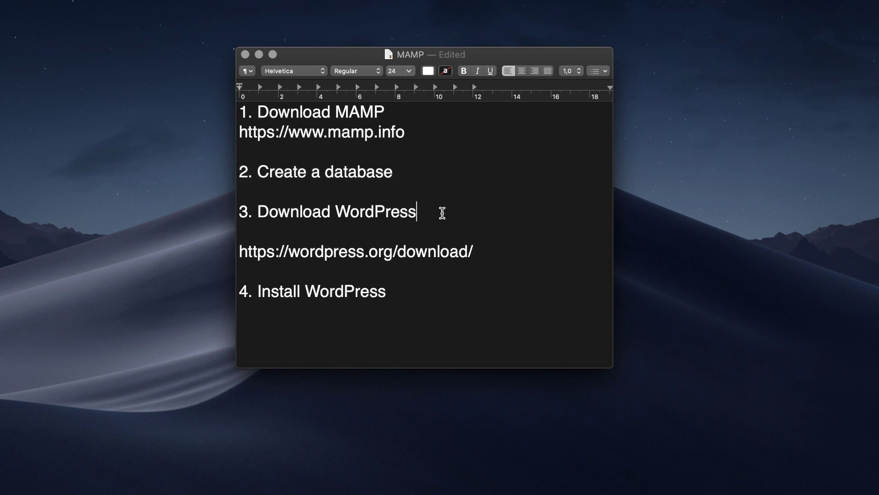
Open the WordPress link from the note, download WordPress 5.2.4, and minimize Safari.
{"action": "left_click_drag", "start_coordinate": [442, 212], "coordinate": [220, 212]}
{"action": "left_click", "coordinate": [416, 248]}
{"action": "left_click_drag", "start_coordinate": [502, 253], "coordinate": [228, 251]}
{"action": "right_click", "coordinate": [274, 251]}
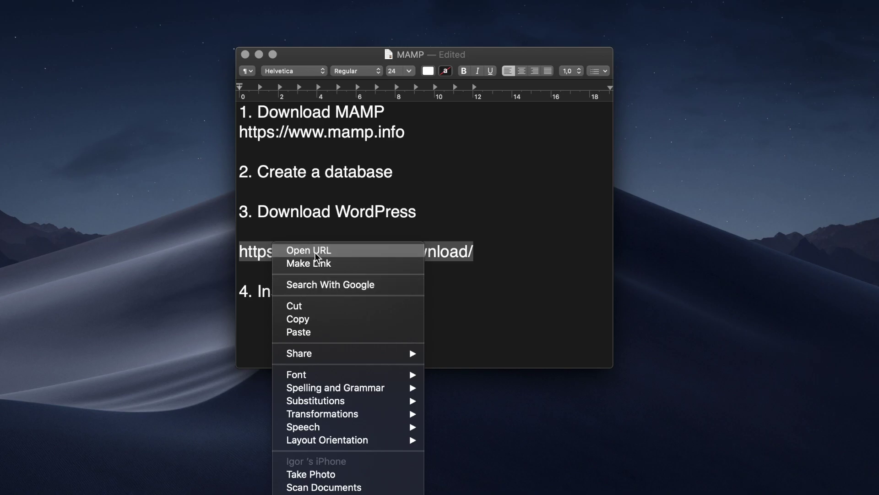
{"action": "left_click", "coordinate": [315, 251]}
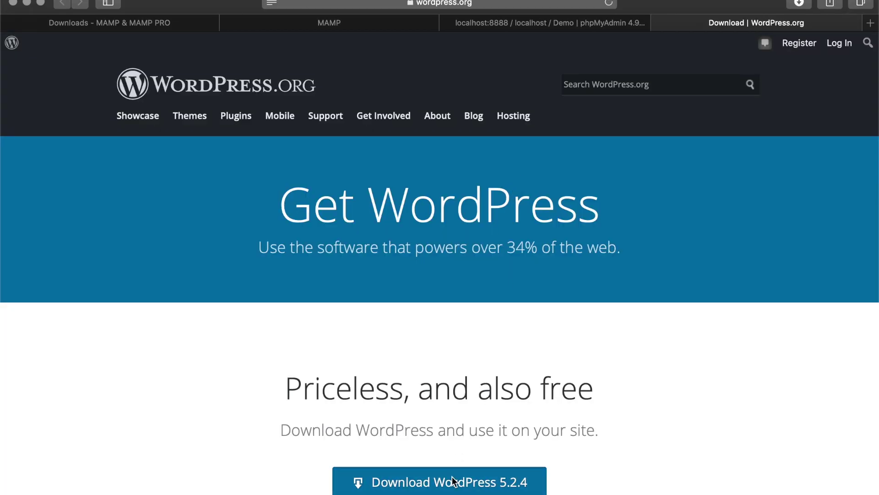
{"action": "left_click", "coordinate": [452, 480]}
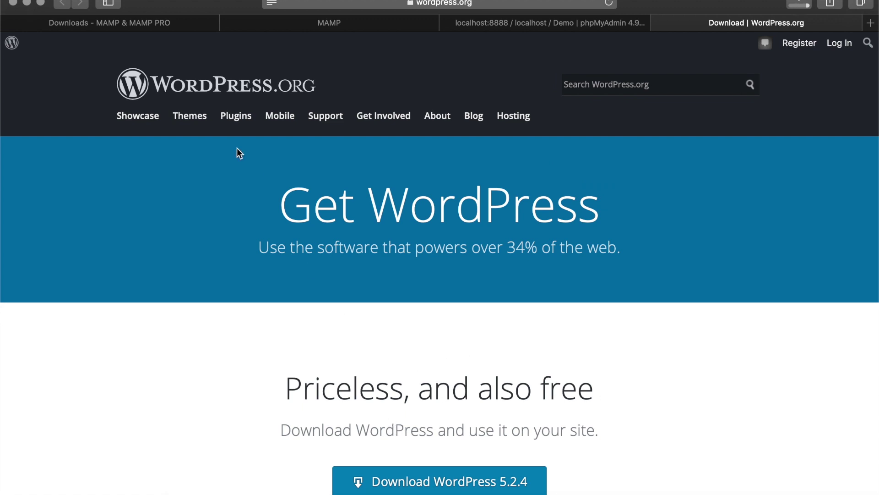
{"action": "left_click", "coordinate": [27, 3]}
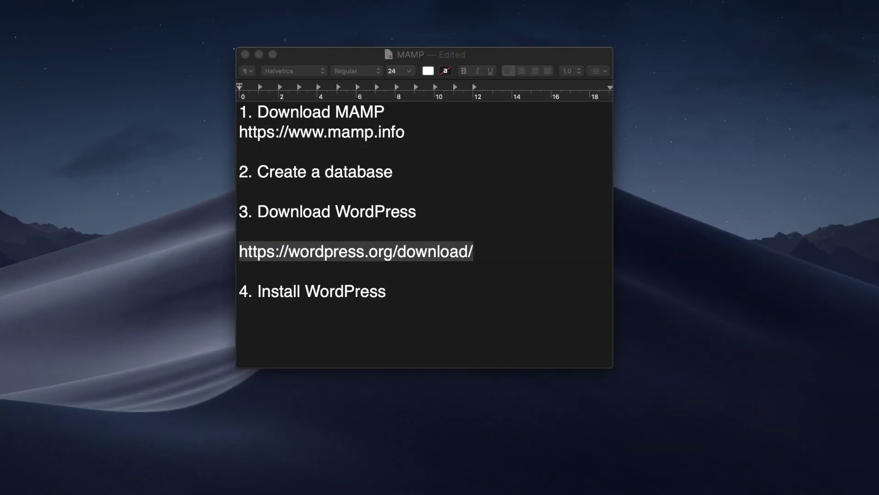
Open the extracted wordpress folder in Downloads and place Finder and the note side by side.
{"action": "mouse_move", "coordinate": [196, 492]}
{"action": "left_click", "coordinate": [168, 489]}
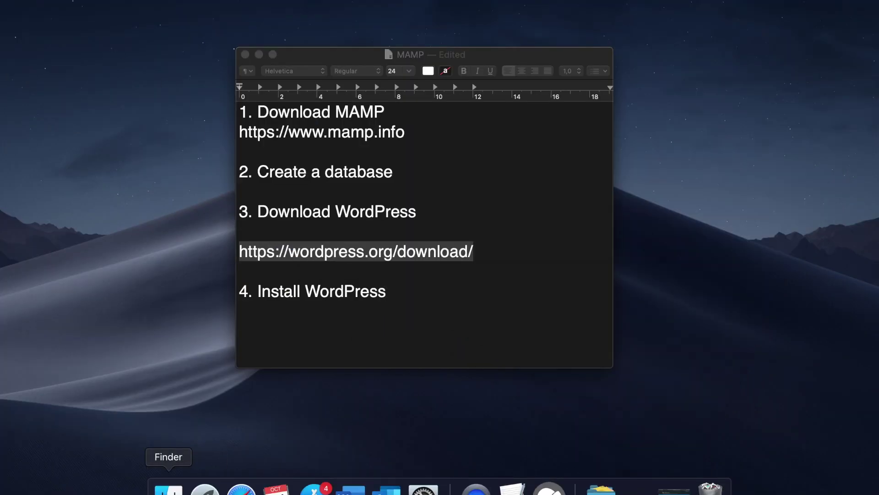
{"action": "left_click", "coordinate": [337, 203]}
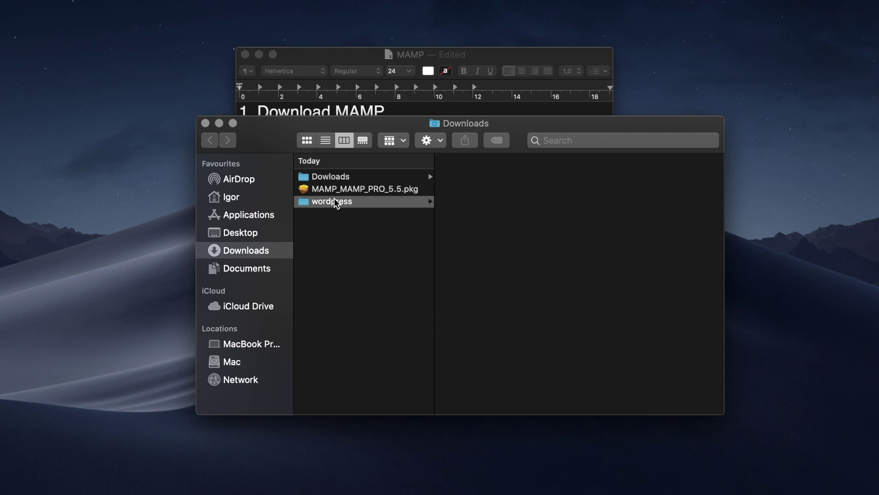
{"action": "left_click_drag", "start_coordinate": [543, 123], "coordinate": [326, 40]}
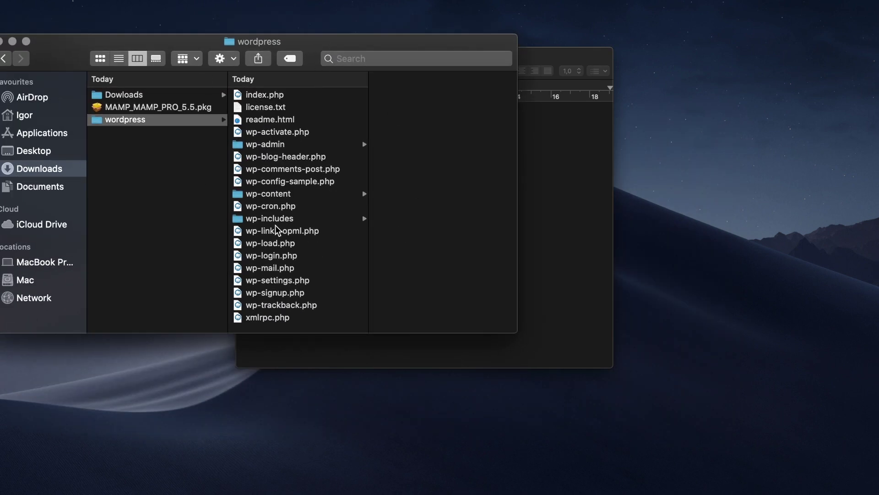
{"action": "left_click", "coordinate": [540, 157]}
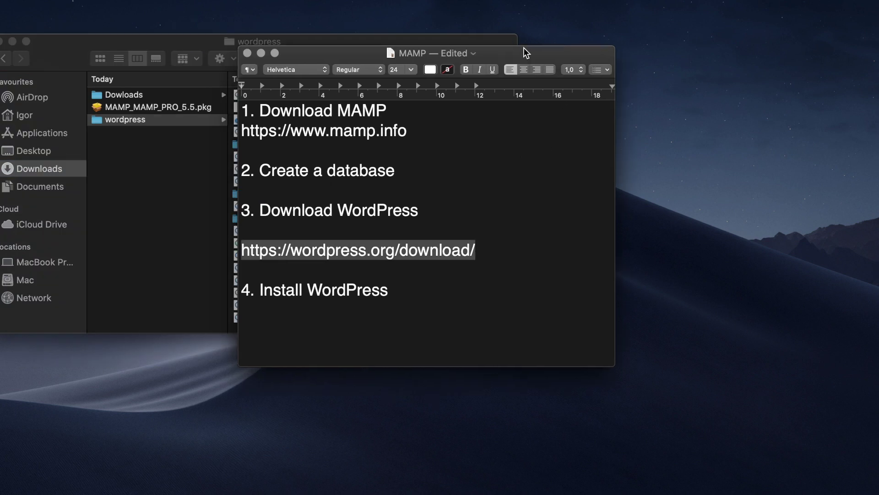
{"action": "left_click_drag", "start_coordinate": [525, 53], "coordinate": [578, 31]}
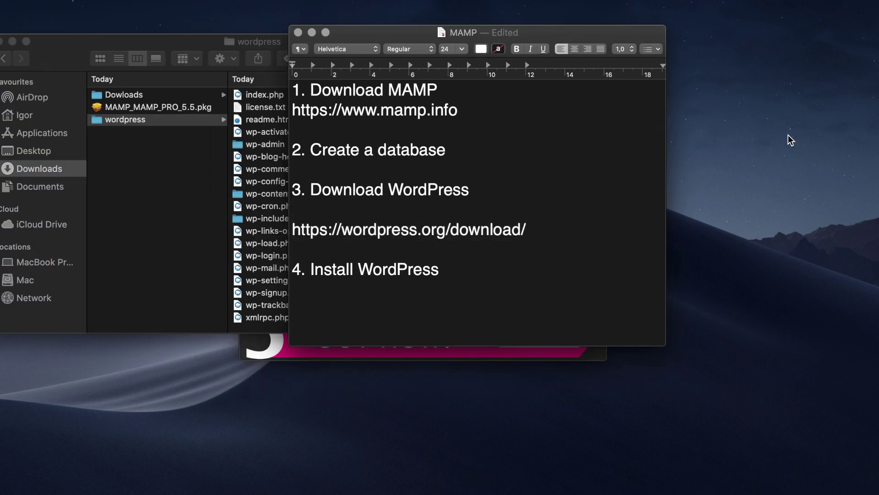
{"action": "left_click", "coordinate": [784, 120]}
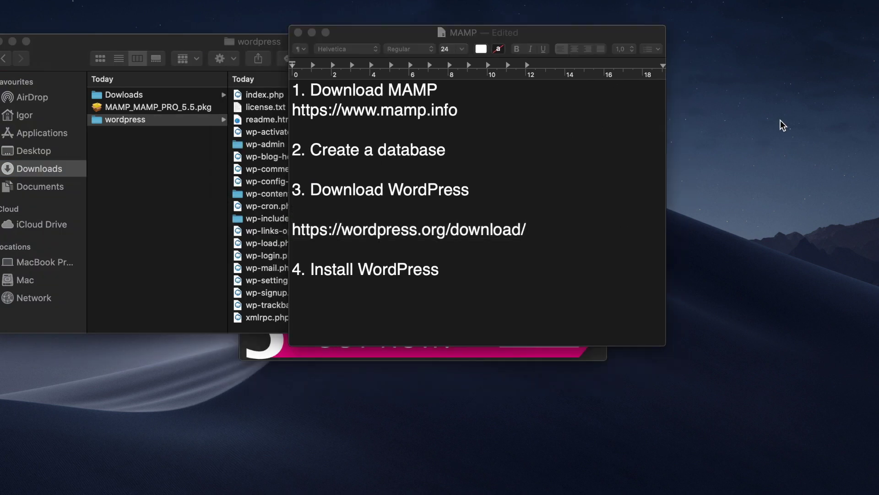
Create a desktop folder named 'Offline websites'.
{"action": "right_click", "coordinate": [780, 120]}
{"action": "left_click", "coordinate": [767, 125]}
{"action": "left_click", "coordinate": [810, 47]}
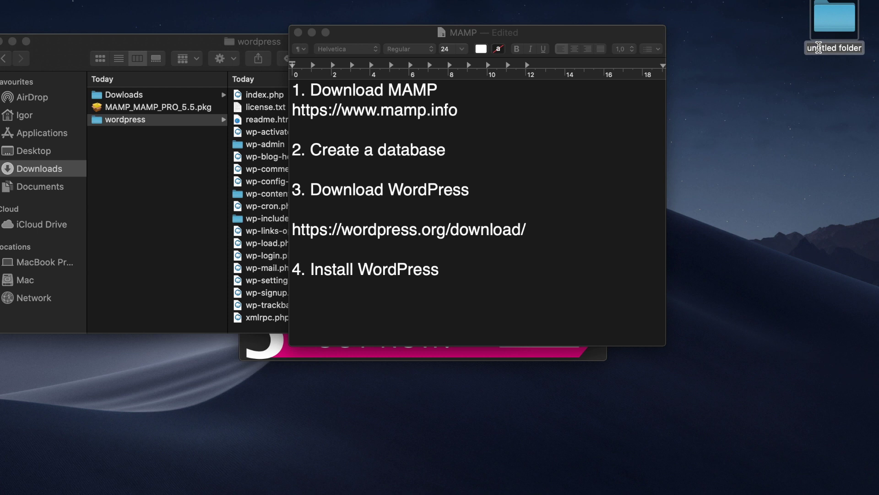
{"action": "type", "text": "Offline websites"}
{"action": "key", "text": "Return"}
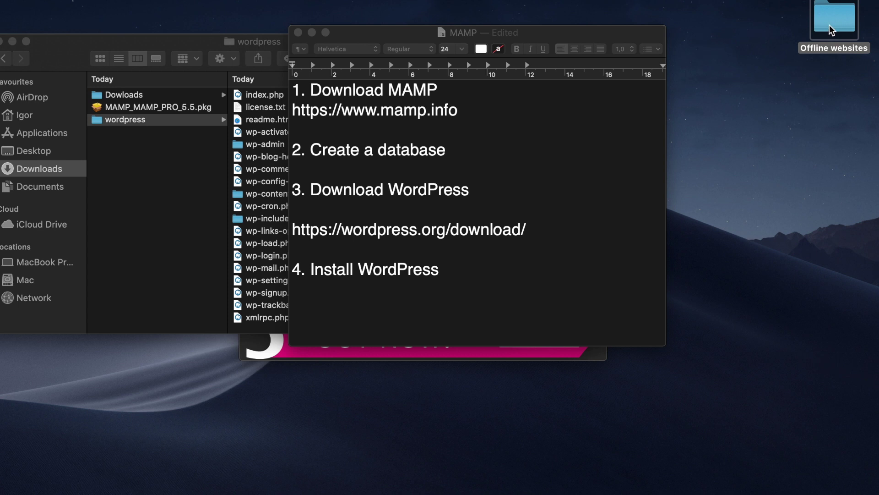
Inside 'Offline websites', create a subfolder named 'Demo website'.
{"action": "double_click", "coordinate": [832, 27]}
{"action": "right_click", "coordinate": [316, 134]}
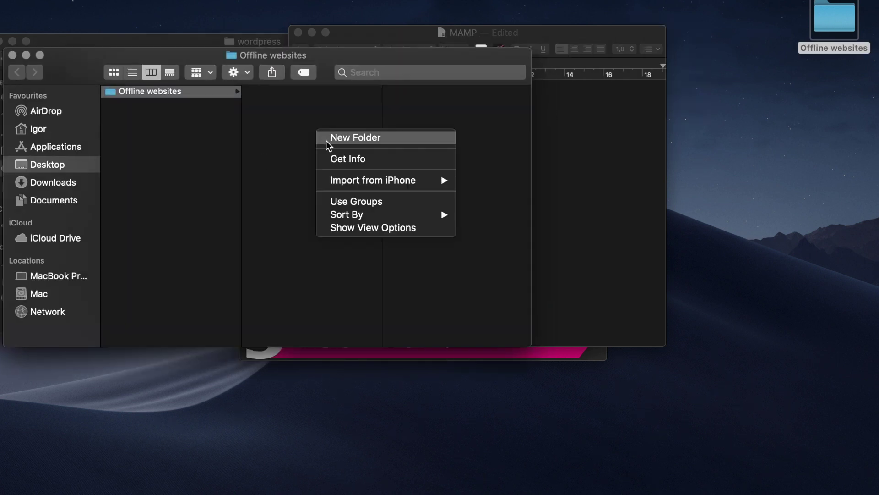
{"action": "left_click", "coordinate": [326, 138]}
{"action": "type", "text": "D"}
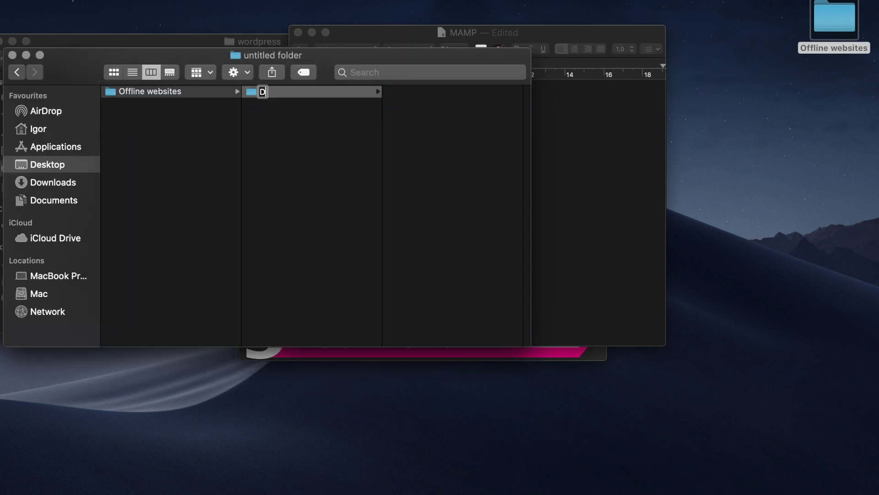
{"action": "type", "text": "emo website"}
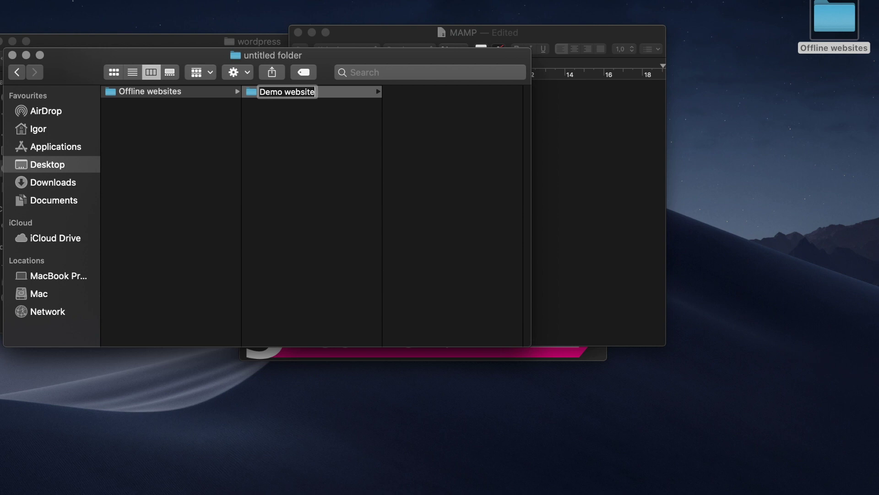
{"action": "key", "text": "Return"}
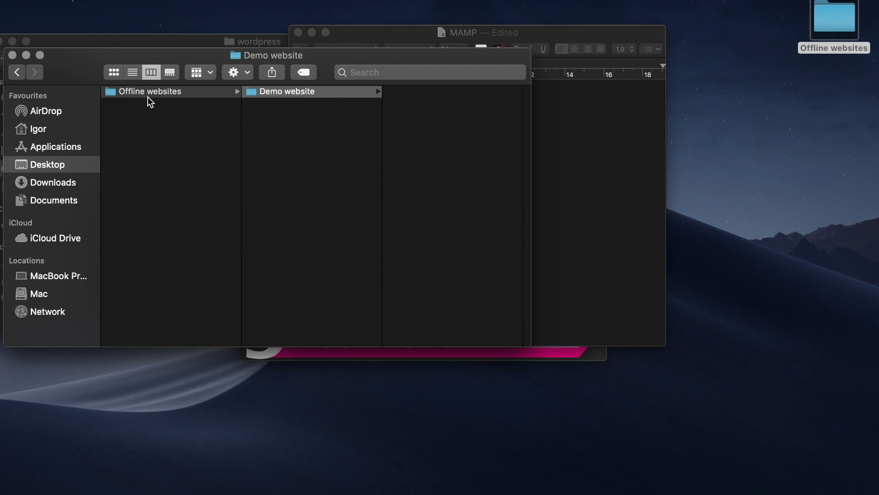
{"action": "left_click_drag", "start_coordinate": [400, 57], "coordinate": [560, 70]}
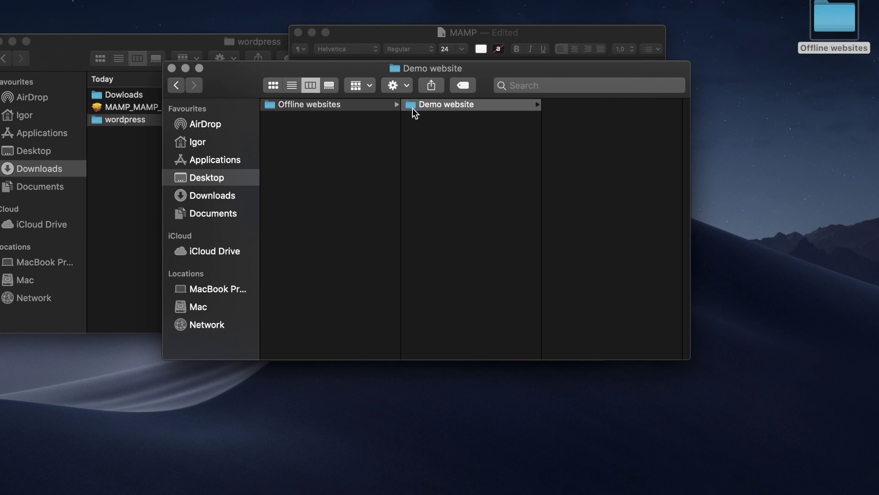
Select all 19 items in the wordpress folder and move them into Demo website.
{"action": "left_click_drag", "start_coordinate": [488, 88], "coordinate": [521, 127]}
{"action": "left_click_drag", "start_coordinate": [323, 106], "coordinate": [479, 102]}
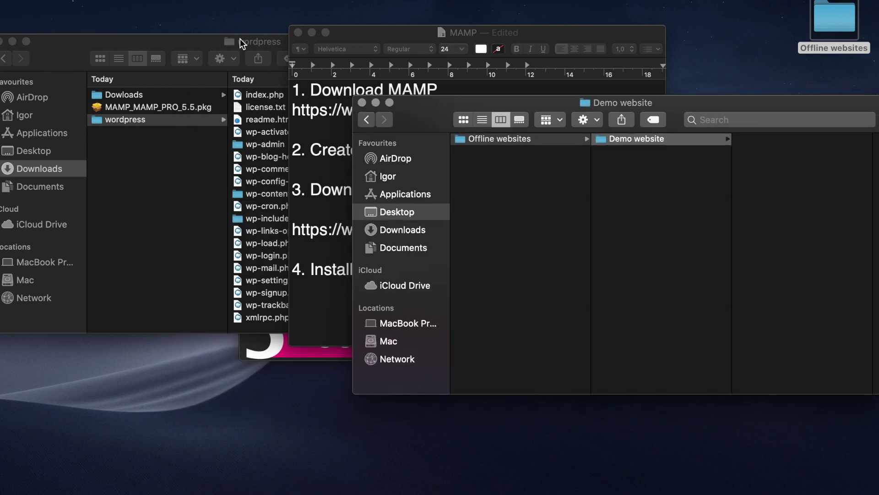
{"action": "left_click", "coordinate": [195, 42]}
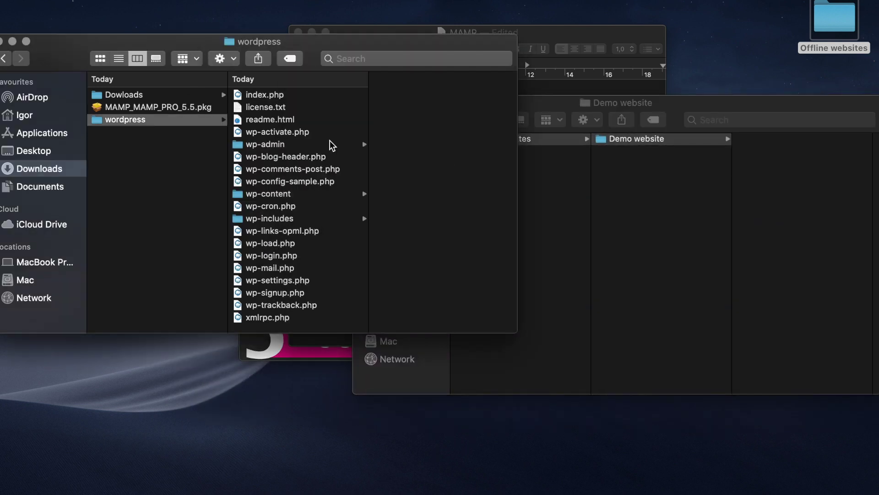
{"action": "left_click", "coordinate": [321, 145]}
{"action": "key", "text": "super+a"}
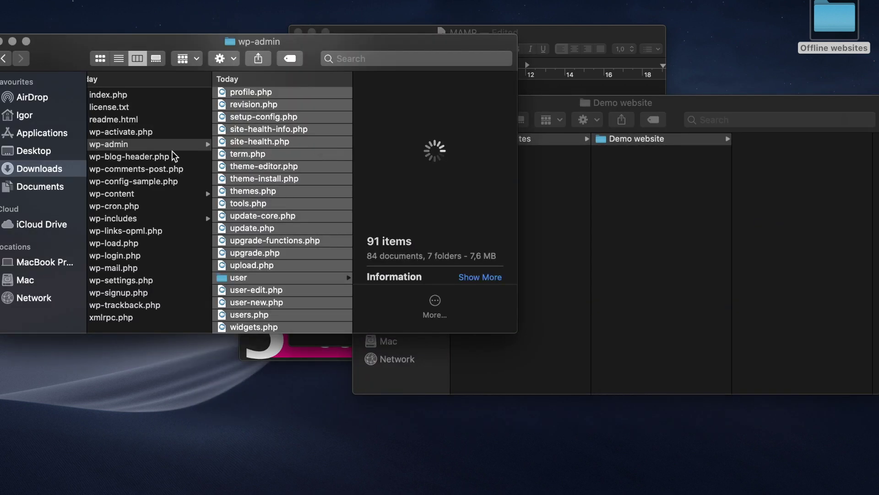
{"action": "left_click", "coordinate": [166, 100]}
{"action": "key", "text": "super+a"}
{"action": "scroll", "coordinate": [171, 117], "scroll_direction": "left", "scroll_amount": 4}
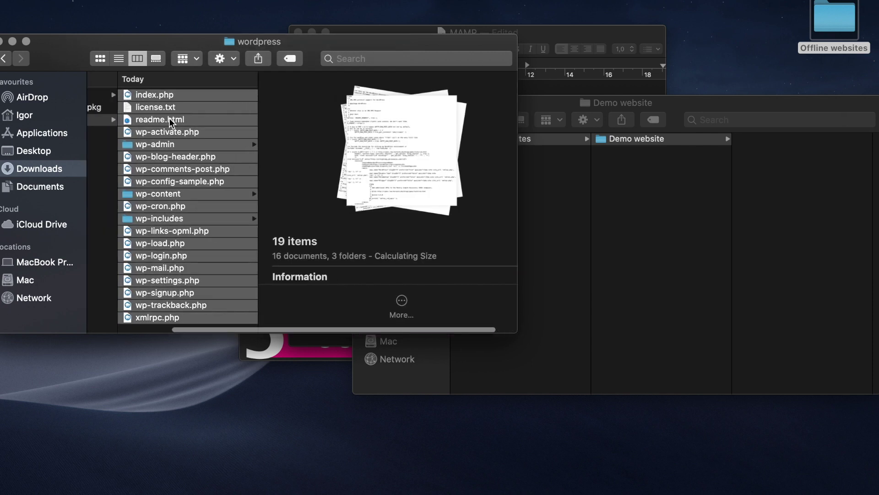
{"action": "left_click_drag", "start_coordinate": [275, 232], "coordinate": [776, 232]}
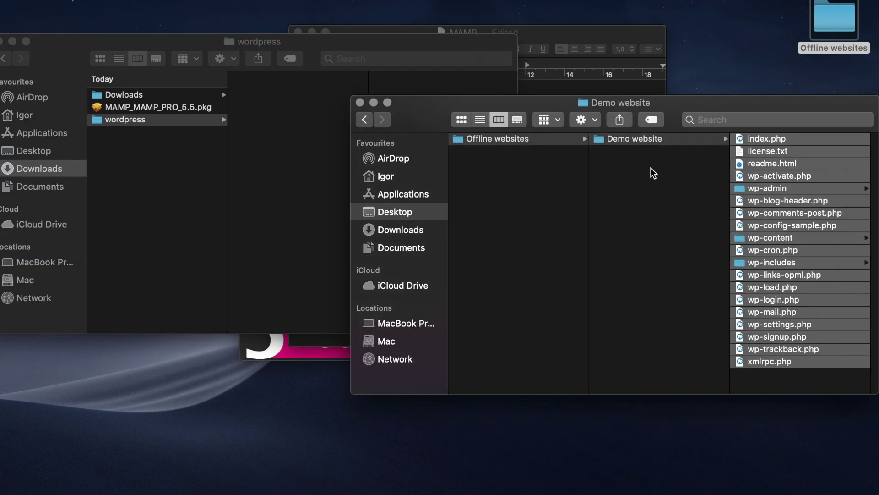
Close the emptied wordpress window and minimize the Demo website window.
{"action": "left_click_drag", "start_coordinate": [44, 45], "coordinate": [134, 83]}
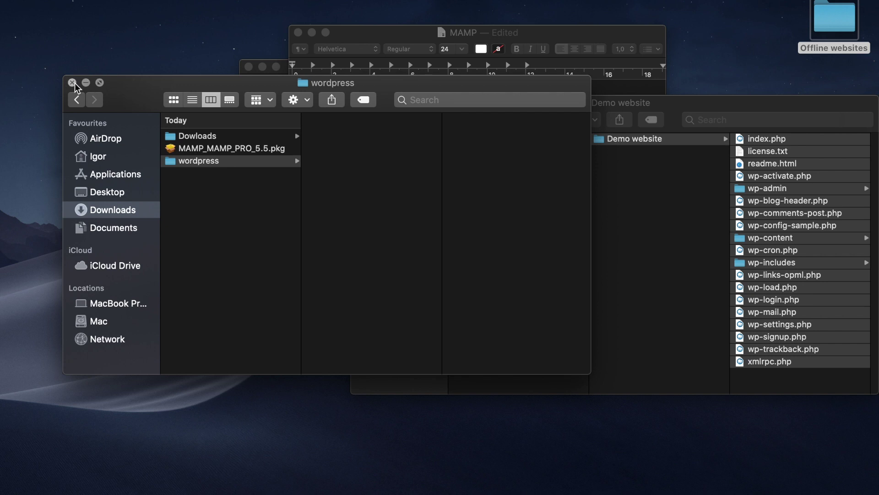
{"action": "left_click", "coordinate": [75, 87]}
{"action": "left_click_drag", "start_coordinate": [697, 103], "coordinate": [655, 101]}
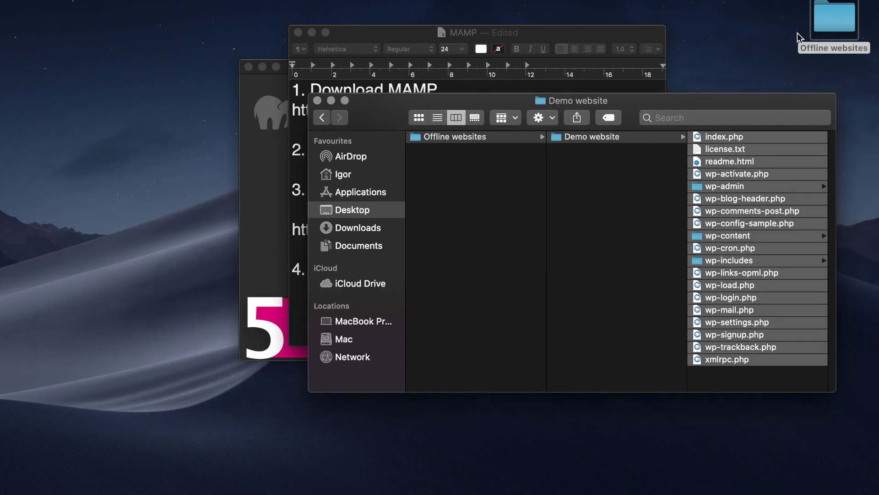
{"action": "left_click_drag", "start_coordinate": [396, 97], "coordinate": [402, 129]}
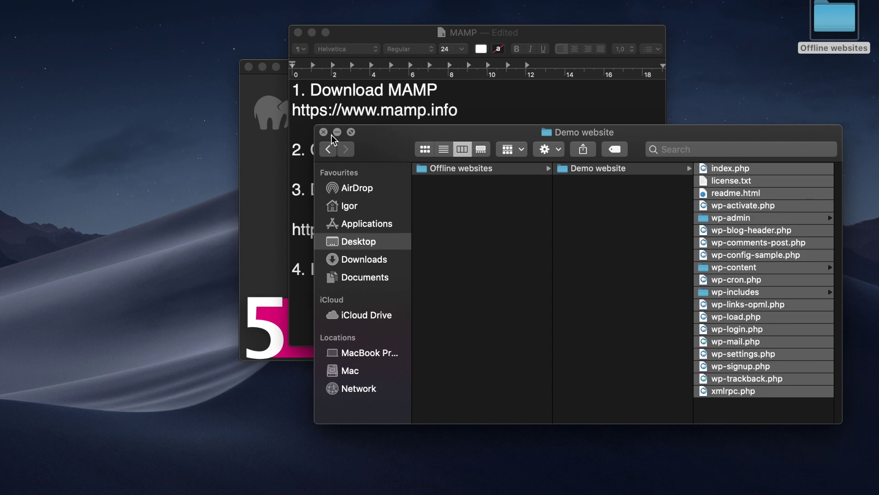
{"action": "left_click", "coordinate": [337, 133]}
Open MAMP's preferences at the Web Server settings with the Document Root.
{"action": "left_click", "coordinate": [312, 32]}
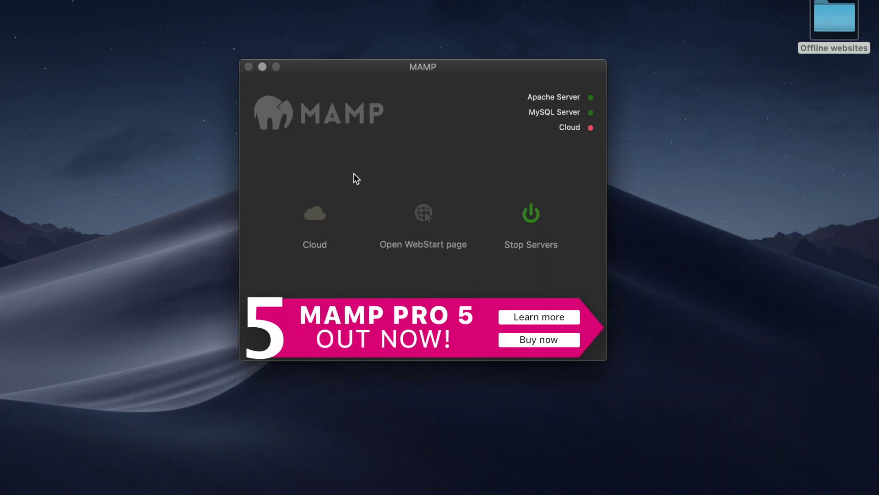
{"action": "left_click", "coordinate": [49, 0]}
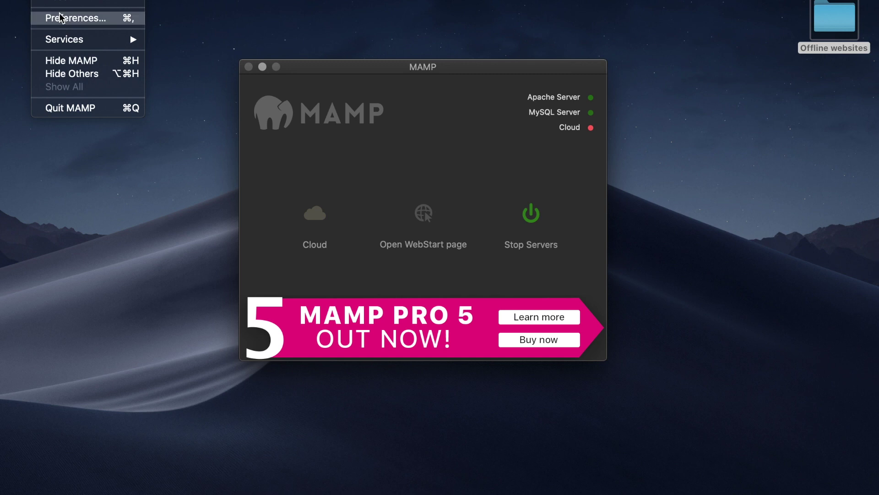
{"action": "left_click", "coordinate": [317, 105]}
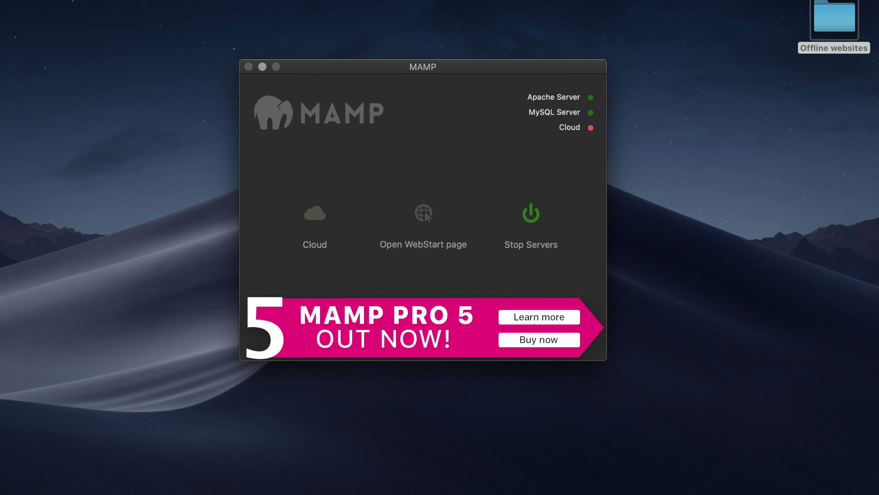
{"action": "left_click", "coordinate": [49, 0]}
{"action": "left_click", "coordinate": [66, 18]}
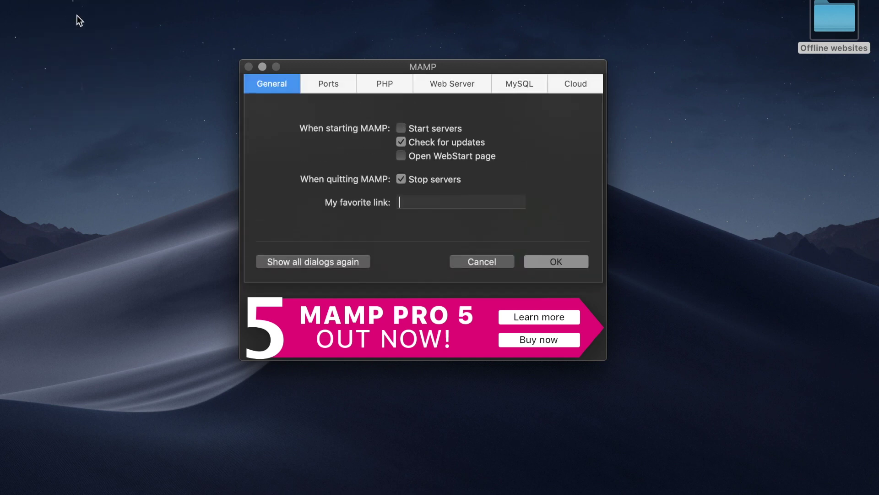
{"action": "left_click", "coordinate": [467, 84]}
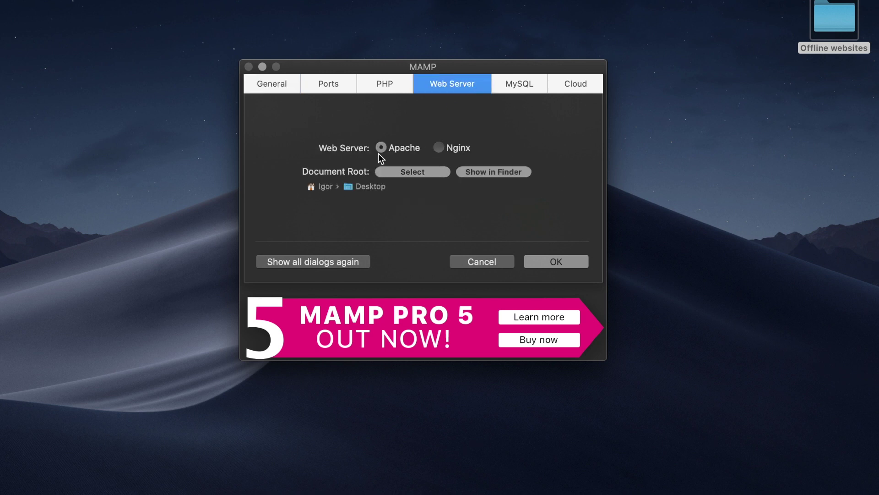
Set the Document Root to the Demo website folder inside Offline websites.
{"action": "left_click", "coordinate": [403, 171]}
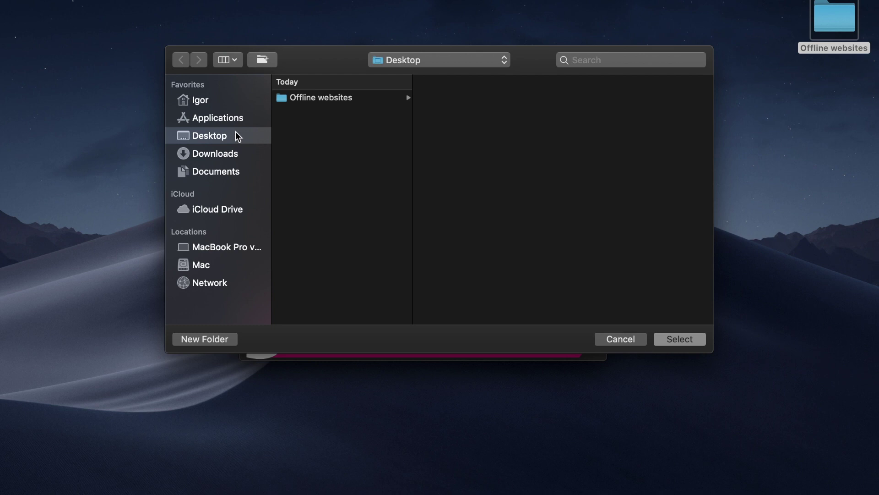
{"action": "left_click", "coordinate": [316, 98]}
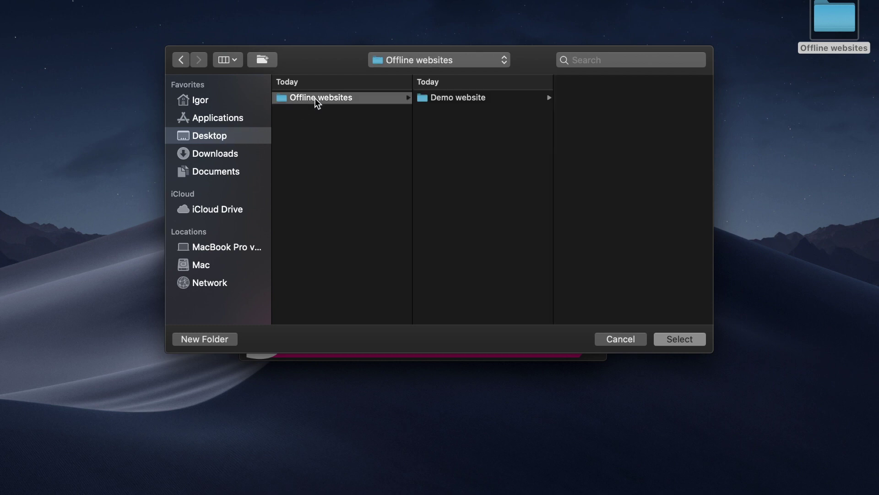
{"action": "left_click", "coordinate": [449, 99]}
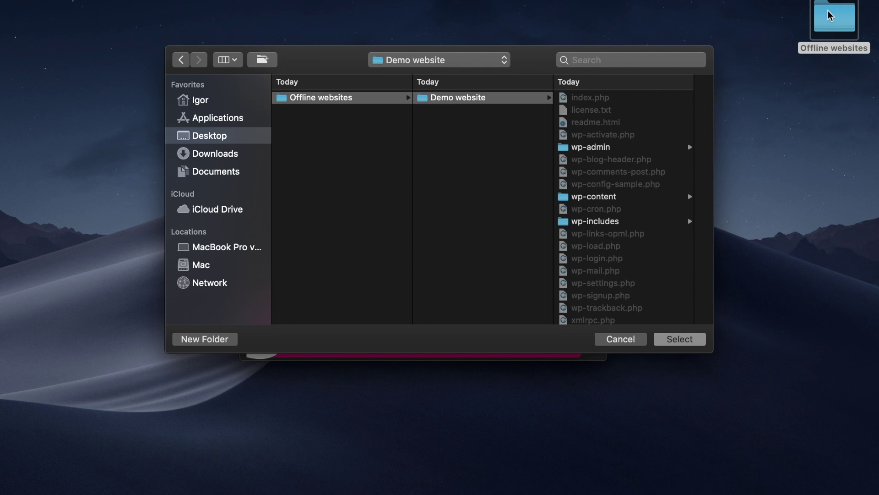
{"action": "left_click", "coordinate": [671, 339]}
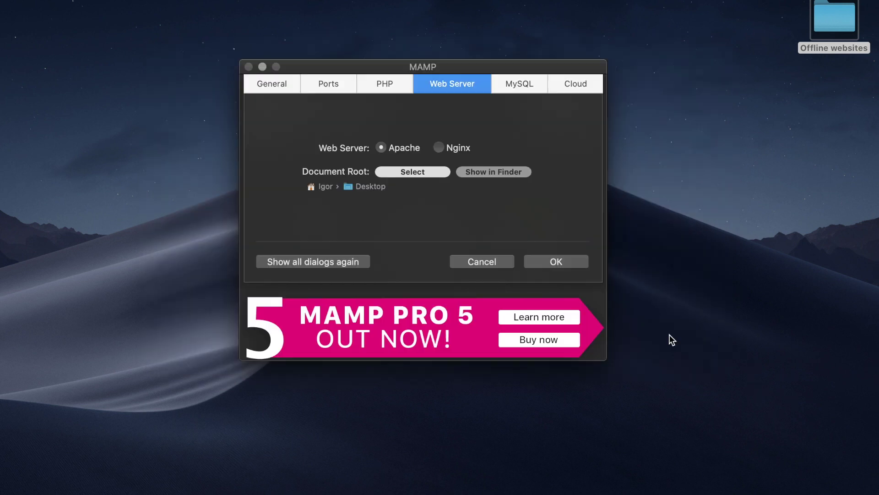
Apply the server settings and open My Website from the WebStart page in a new tab.
{"action": "left_click", "coordinate": [565, 260]}
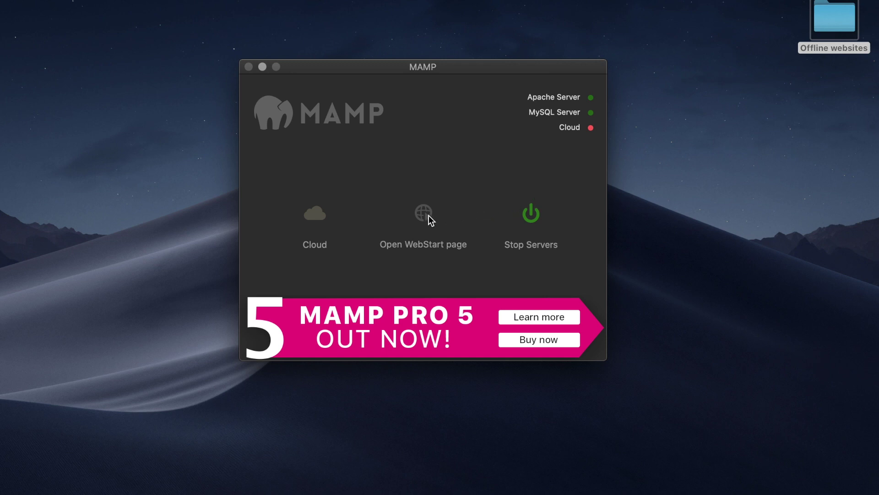
{"action": "left_click", "coordinate": [429, 215]}
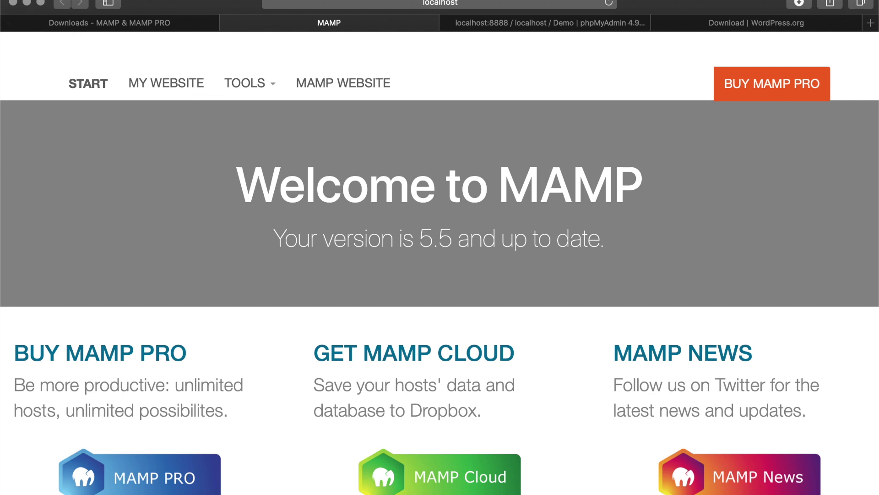
{"action": "left_click", "coordinate": [160, 91]}
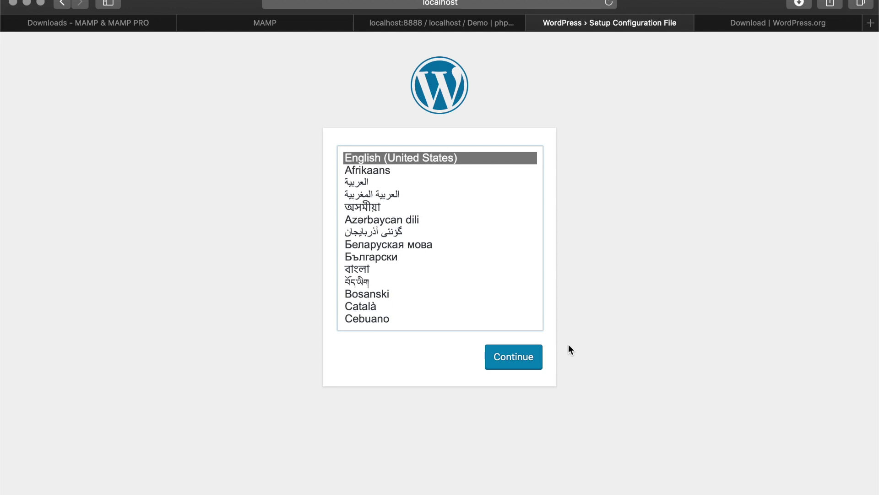
Choose English as the setup language and enter Demo as the database name.
{"action": "left_click", "coordinate": [511, 359]}
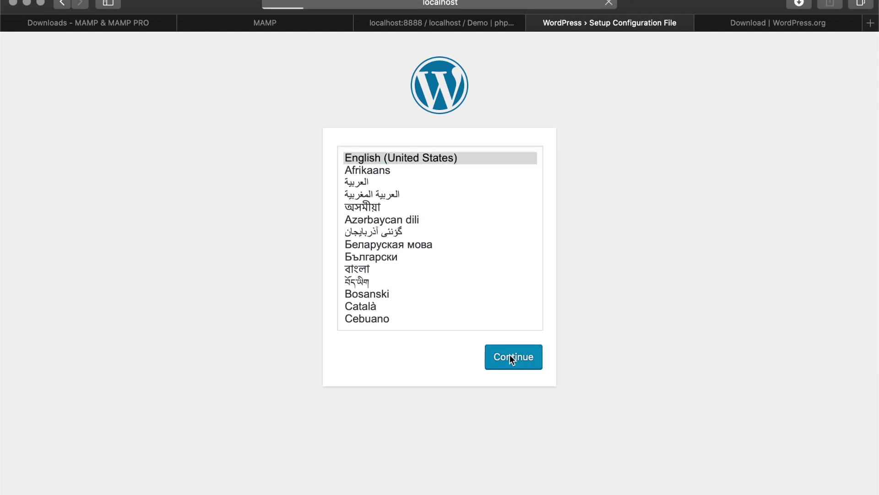
{"action": "left_click", "coordinate": [216, 420]}
{"action": "left_click", "coordinate": [382, 193]}
{"action": "double_click", "coordinate": [382, 192]}
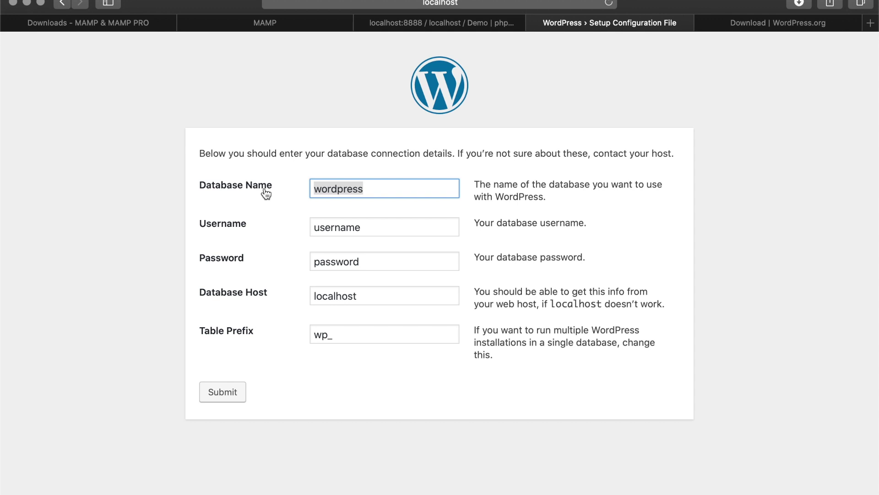
{"action": "type", "text": "Demo"}
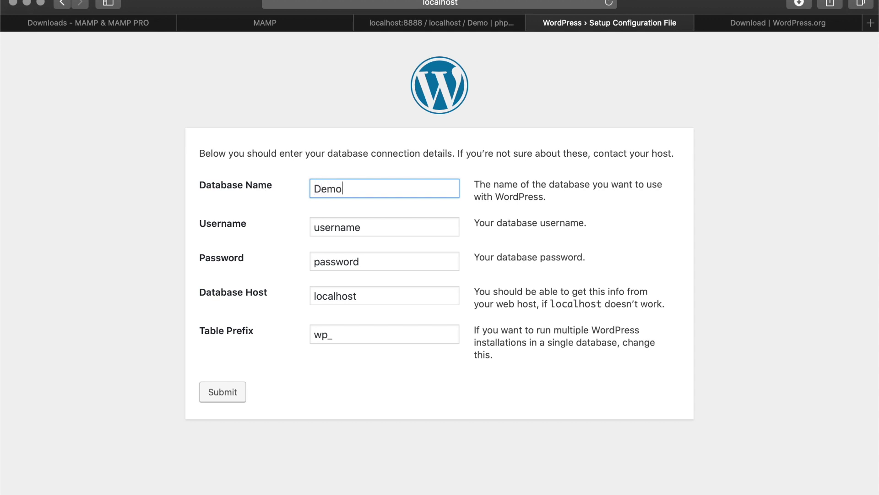
Enter username root, password root, keep host localhost, submit, and run the installation.
{"action": "double_click", "coordinate": [343, 225]}
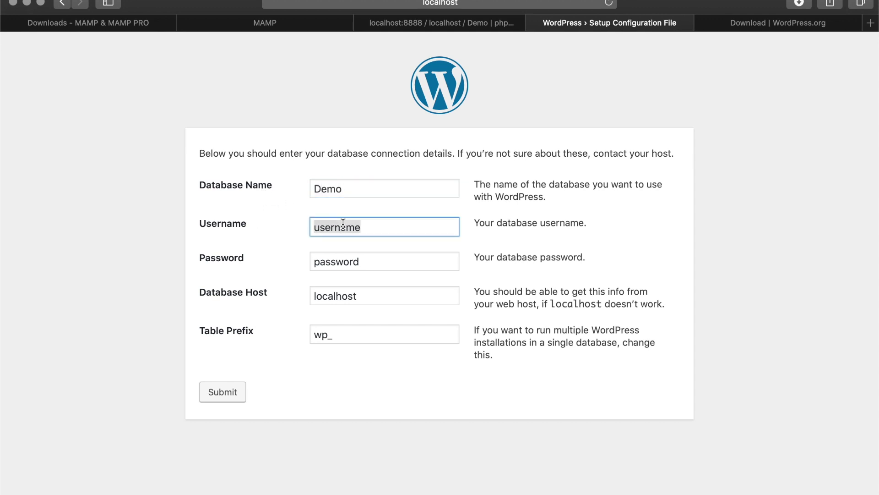
{"action": "type", "text": "root"}
{"action": "double_click", "coordinate": [362, 259]}
{"action": "type", "text": "root"}
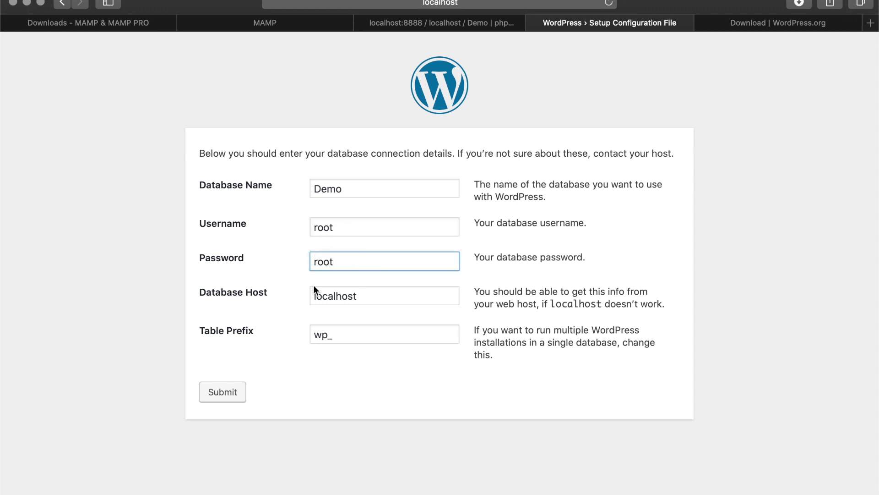
{"action": "left_click_drag", "start_coordinate": [313, 296], "coordinate": [358, 298]}
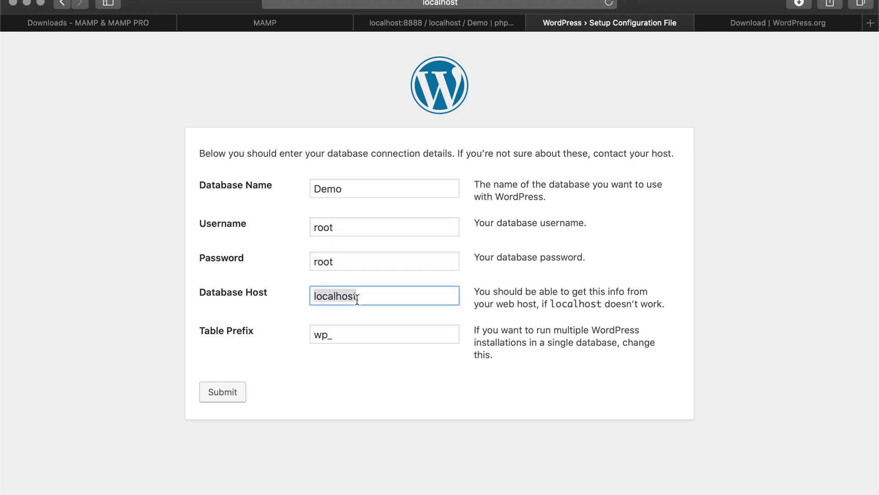
{"action": "left_click", "coordinate": [378, 300]}
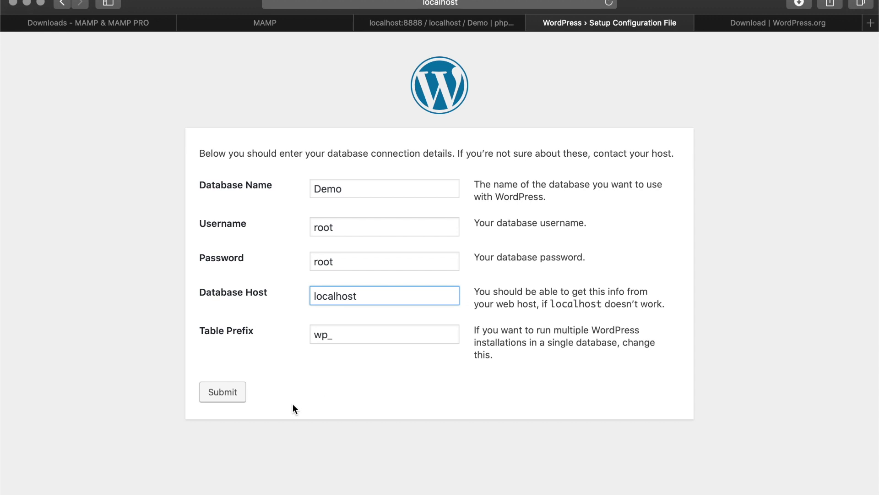
{"action": "left_click", "coordinate": [235, 393]}
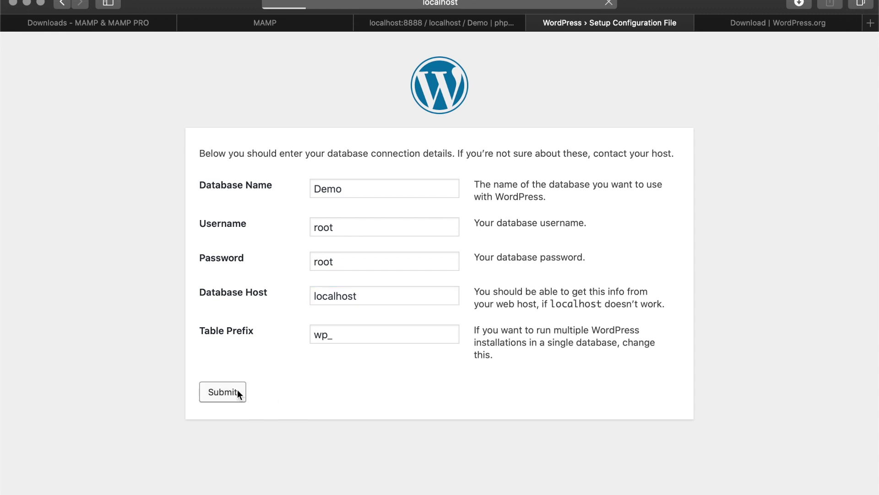
{"action": "left_click", "coordinate": [249, 199]}
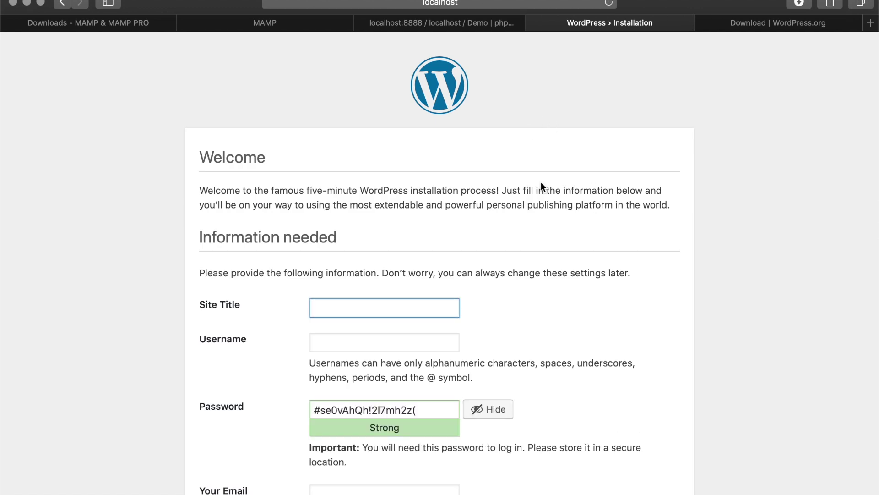
{"action": "scroll", "coordinate": [308, 267], "scroll_direction": "down", "scroll_amount": 4}
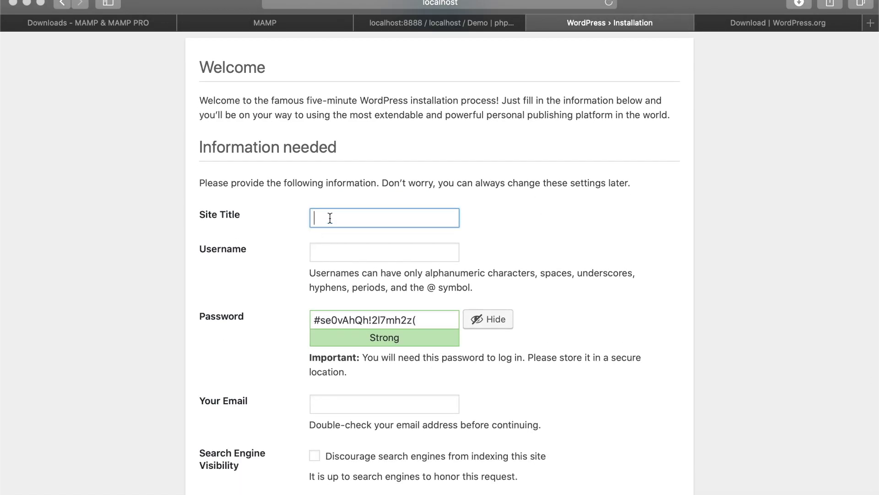
{"action": "type", "text": "Webshop"}
{"action": "left_click", "coordinate": [343, 253]}
{"action": "scroll", "coordinate": [447, 213], "scroll_direction": "down", "scroll_amount": 2}
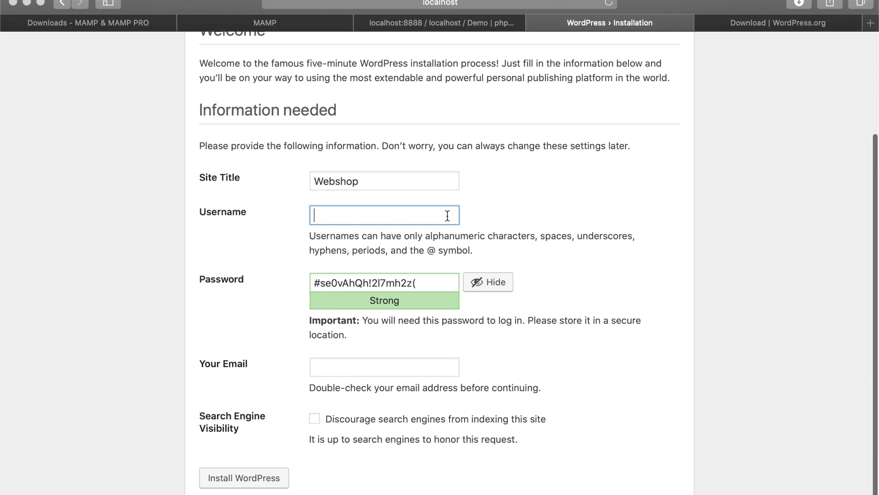
{"action": "type", "text": "admin"}
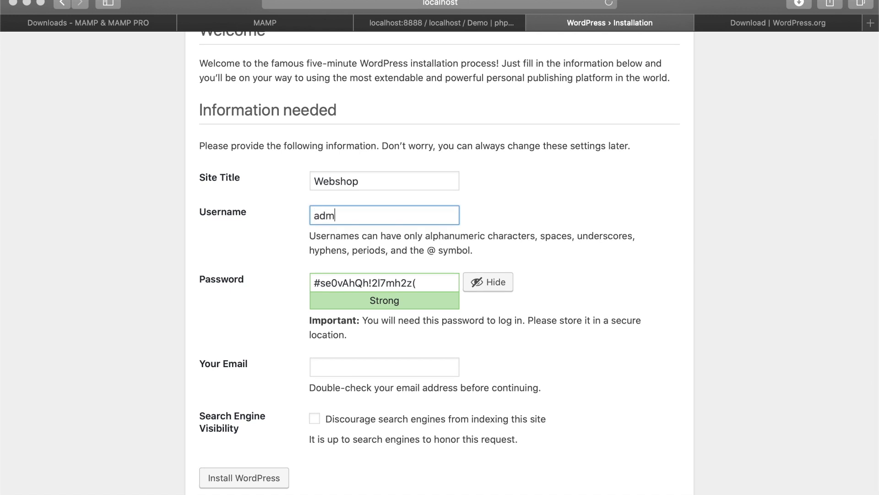
{"action": "triple_click", "coordinate": [376, 281]}
{"action": "type", "text": "passw"}
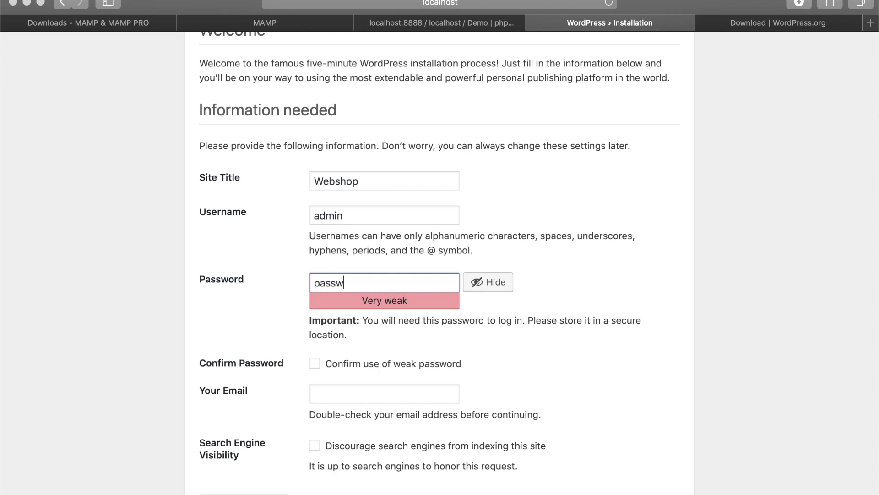
{"action": "type", "text": "ord"}
{"action": "left_click", "coordinate": [315, 363]}
Enter the admin e-mail address, discourage search engine indexing, and install WordPress.
{"action": "scroll", "coordinate": [413, 338], "scroll_direction": "down", "scroll_amount": 1}
{"action": "left_click", "coordinate": [383, 375]}
{"action": "type", "text": "email@"}
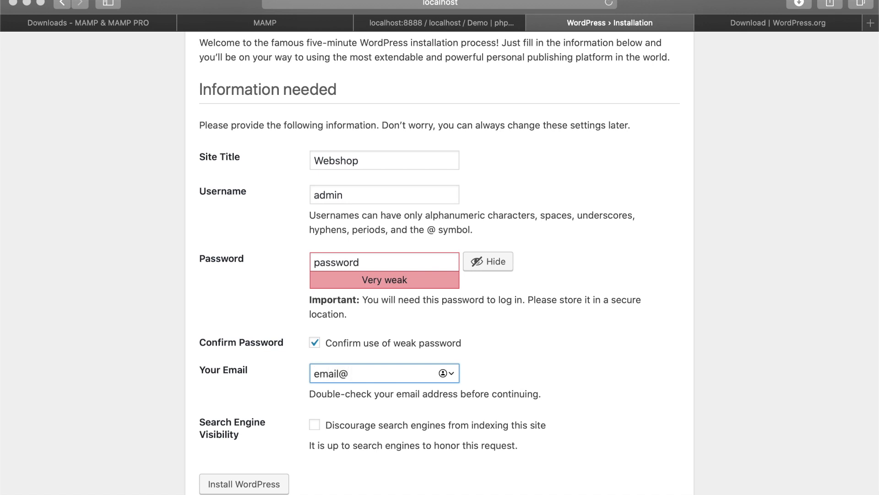
{"action": "type", "text": "gmail.com"}
{"action": "scroll", "coordinate": [309, 399], "scroll_direction": "down", "scroll_amount": 1}
{"action": "left_click", "coordinate": [311, 418]}
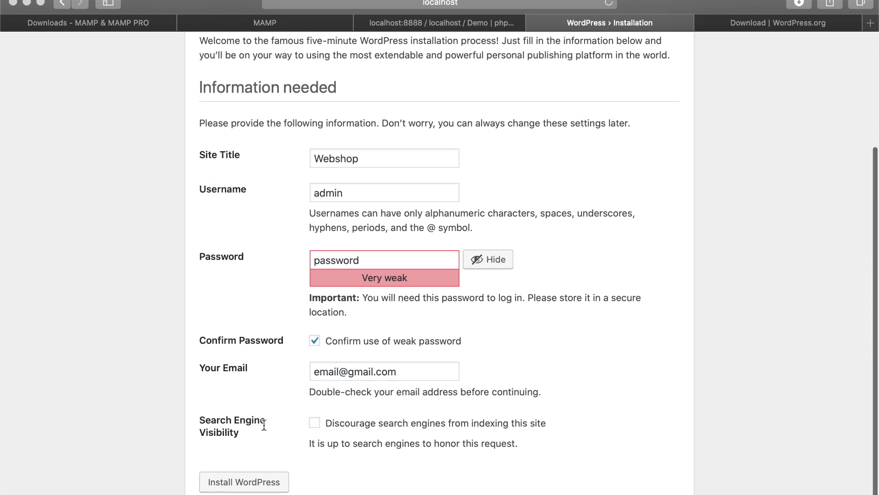
{"action": "left_click", "coordinate": [314, 423]}
{"action": "scroll", "coordinate": [324, 441], "scroll_direction": "down", "scroll_amount": 1}
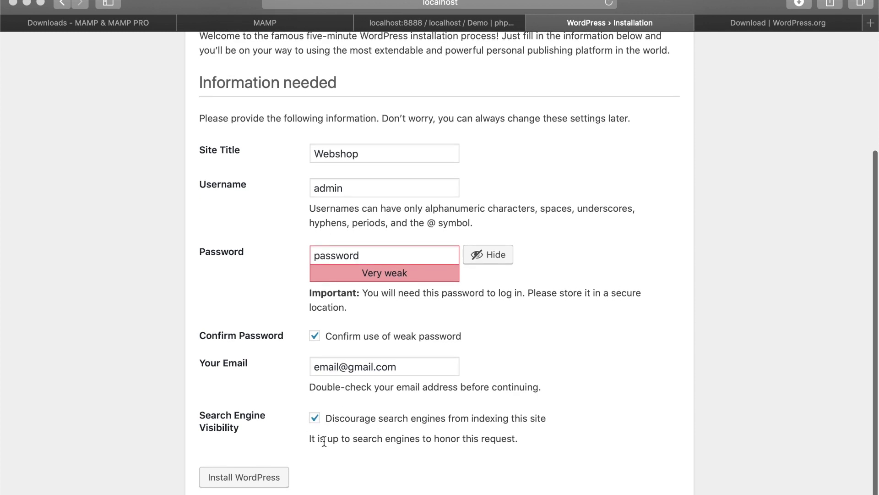
{"action": "left_click", "coordinate": [264, 483]}
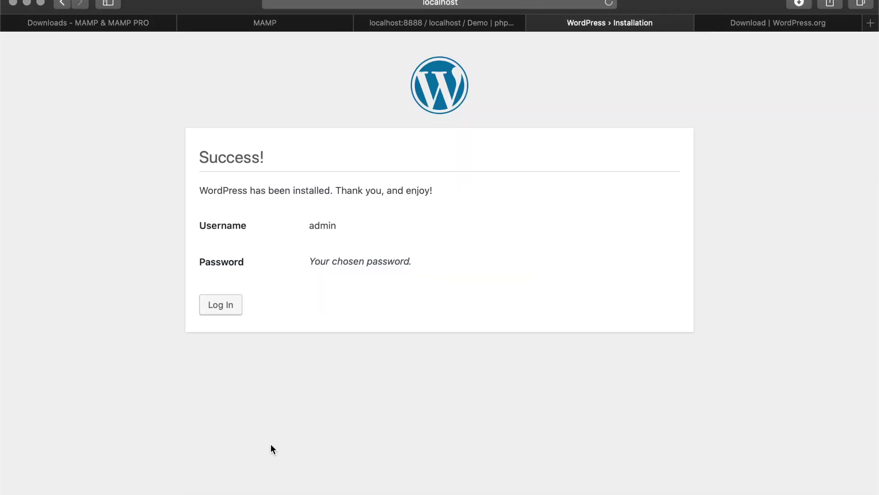
Log in as admin with the account password, declining to save it in Safari.
{"action": "left_click", "coordinate": [237, 303]}
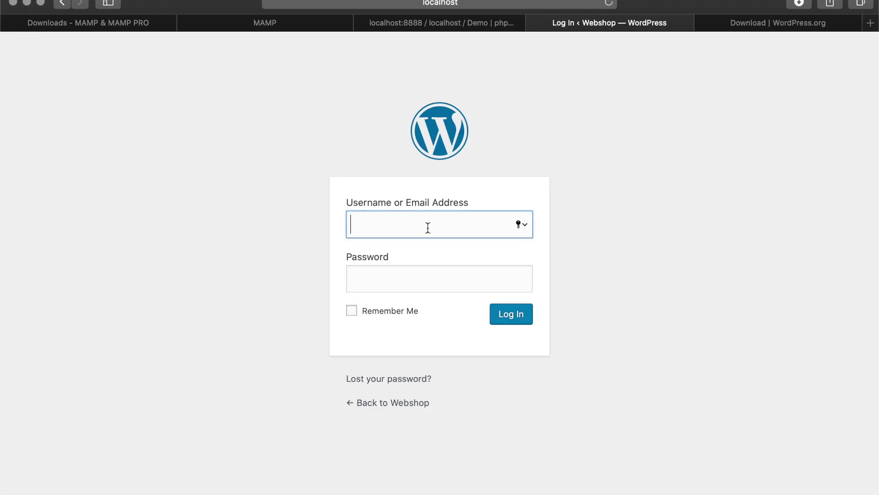
{"action": "type", "text": "admin"}
{"action": "key", "text": "Tab"}
{"action": "type", "text": "••••••••"}
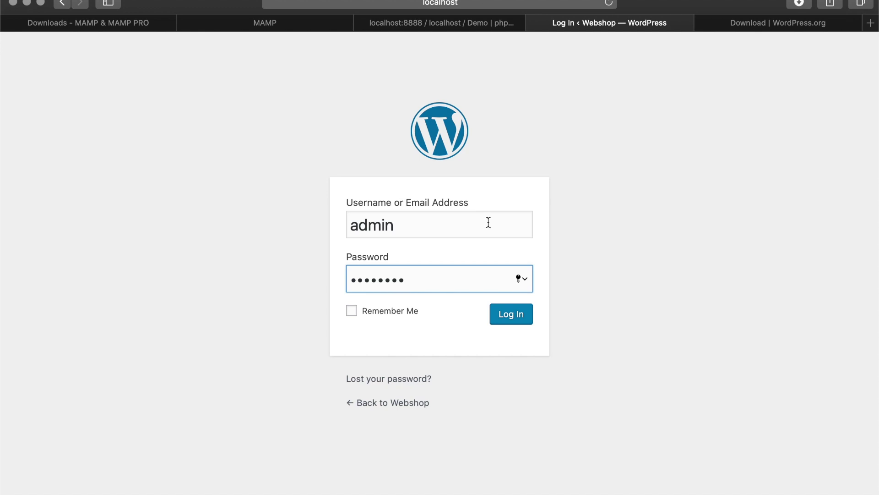
{"action": "left_click", "coordinate": [511, 317]}
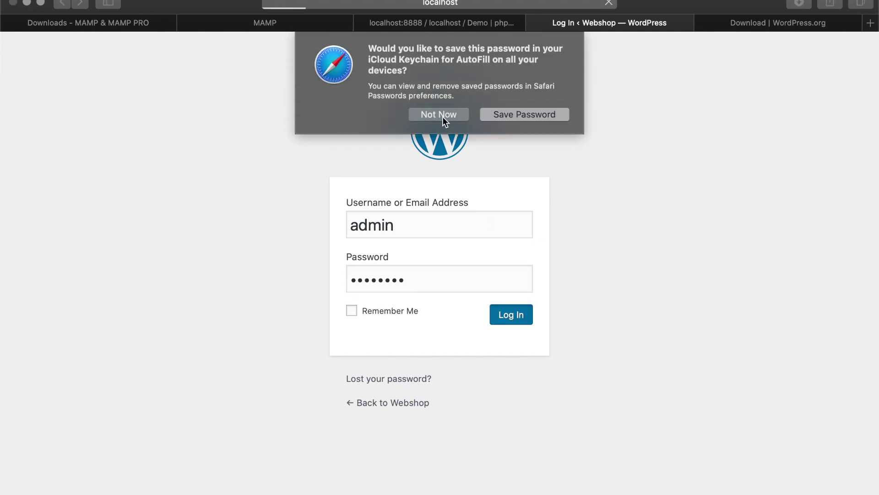
{"action": "left_click", "coordinate": [439, 115]}
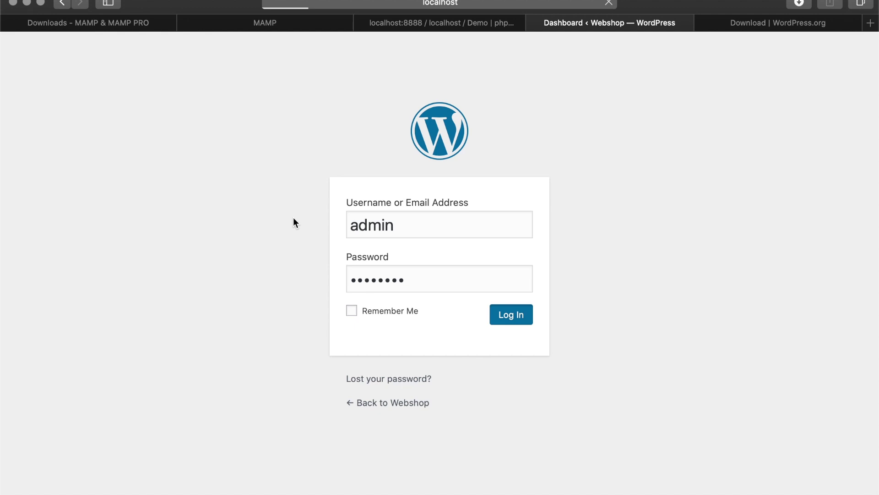
Look over the Webshop dashboard, briefly checking the WordPress download tab.
{"action": "scroll", "coordinate": [322, 200], "scroll_direction": "down", "scroll_amount": 5}
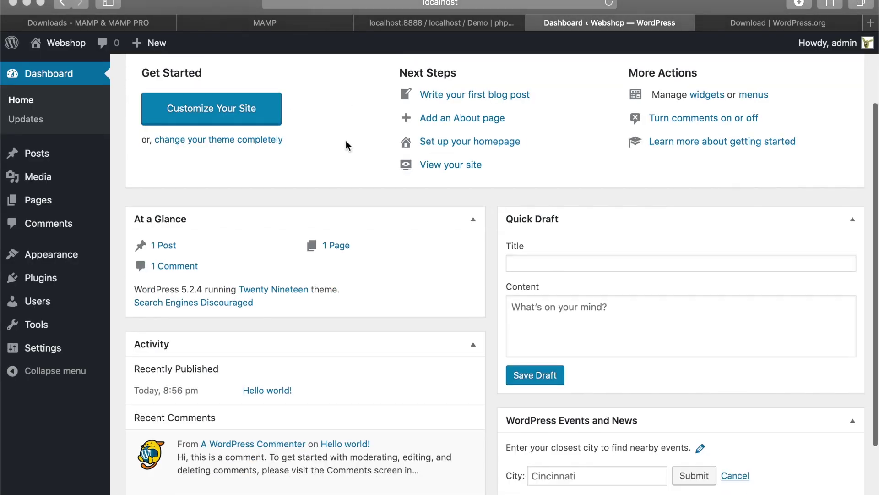
{"action": "scroll", "coordinate": [351, 151], "scroll_direction": "up", "scroll_amount": 3}
{"action": "scroll", "coordinate": [350, 155], "scroll_direction": "up", "scroll_amount": 2}
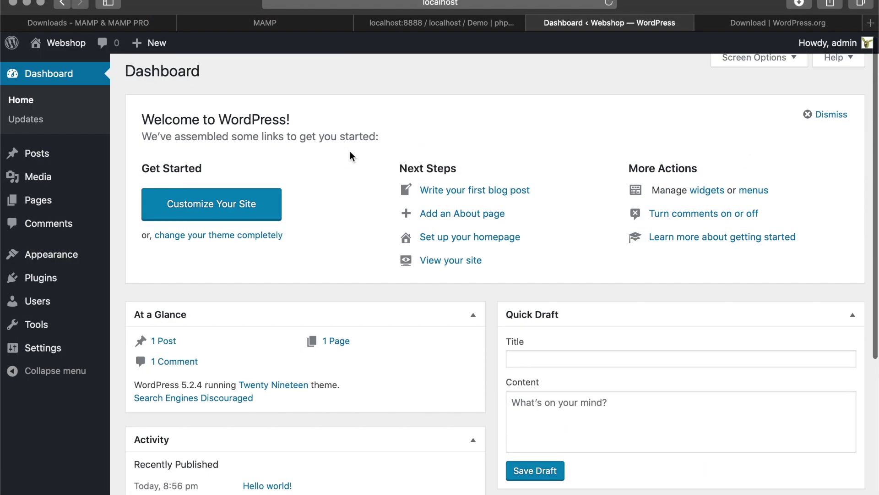
{"action": "left_click", "coordinate": [753, 19]}
{"action": "left_click", "coordinate": [628, 21]}
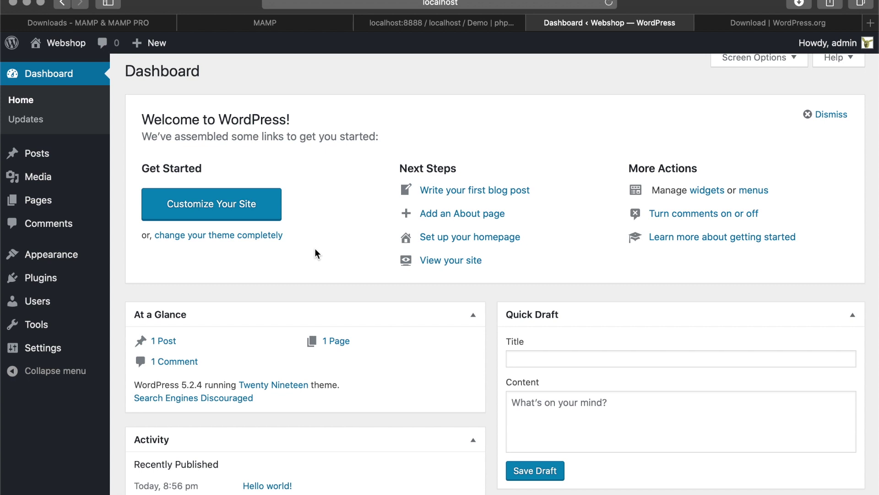
{"action": "scroll", "coordinate": [330, 249], "scroll_direction": "down", "scroll_amount": 3}
{"action": "scroll", "coordinate": [330, 250], "scroll_direction": "up", "scroll_amount": 3}
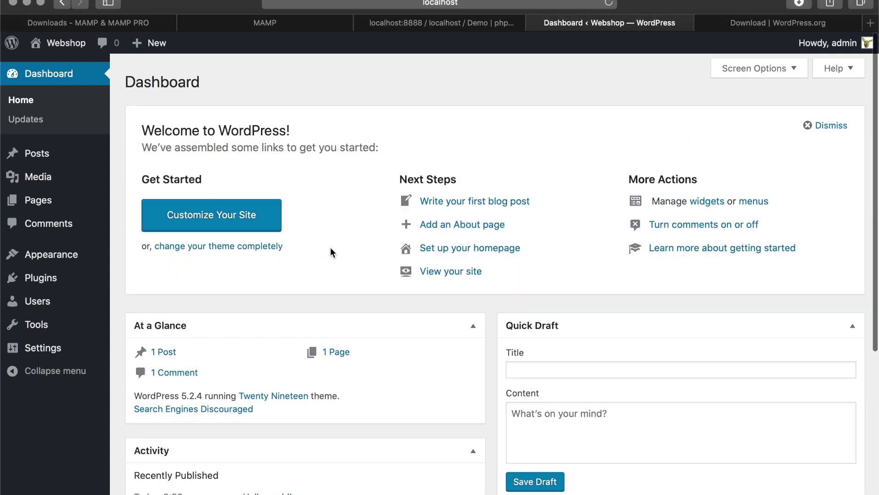